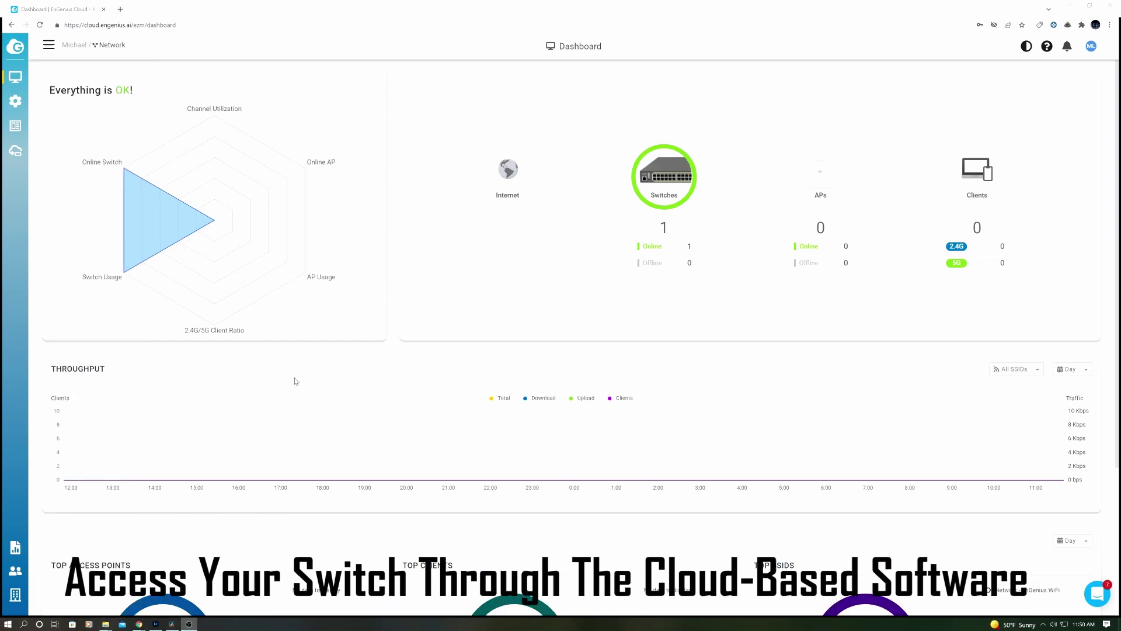
Open VLAN Settings under Configure, which lists only the default VLAN 1
mouse_move(16, 77)
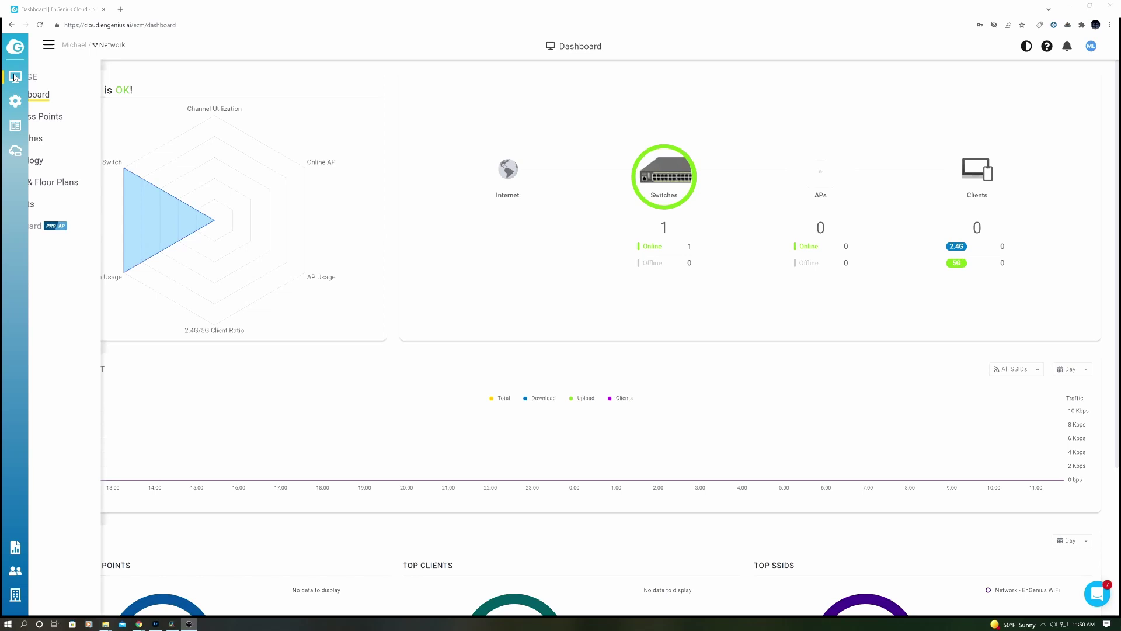
mouse_move(15, 103)
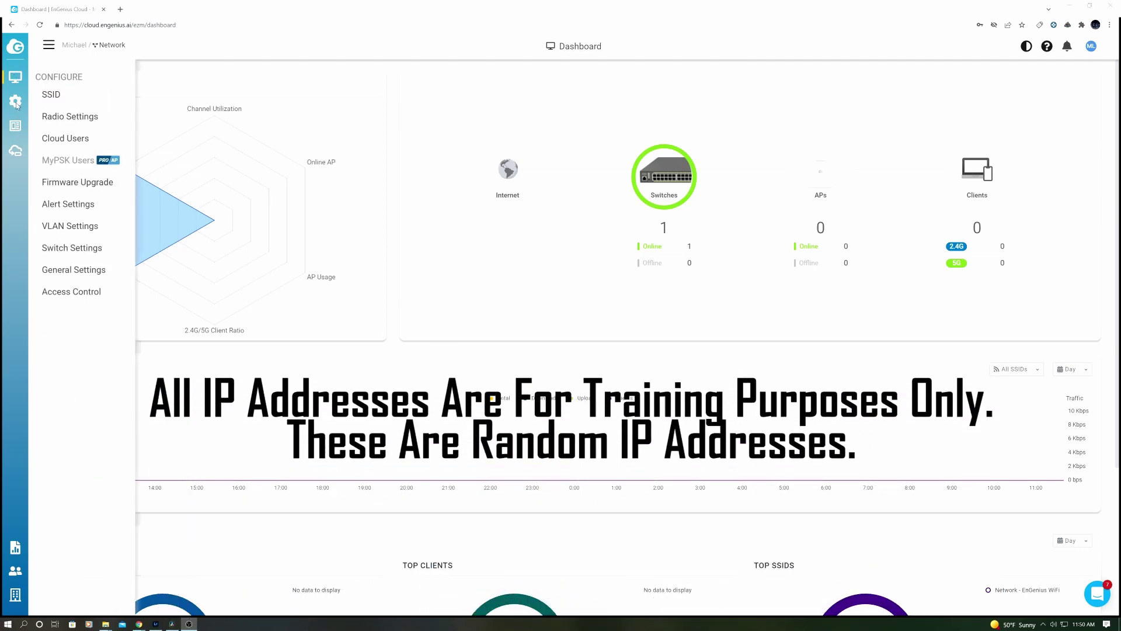
left_click(52, 227)
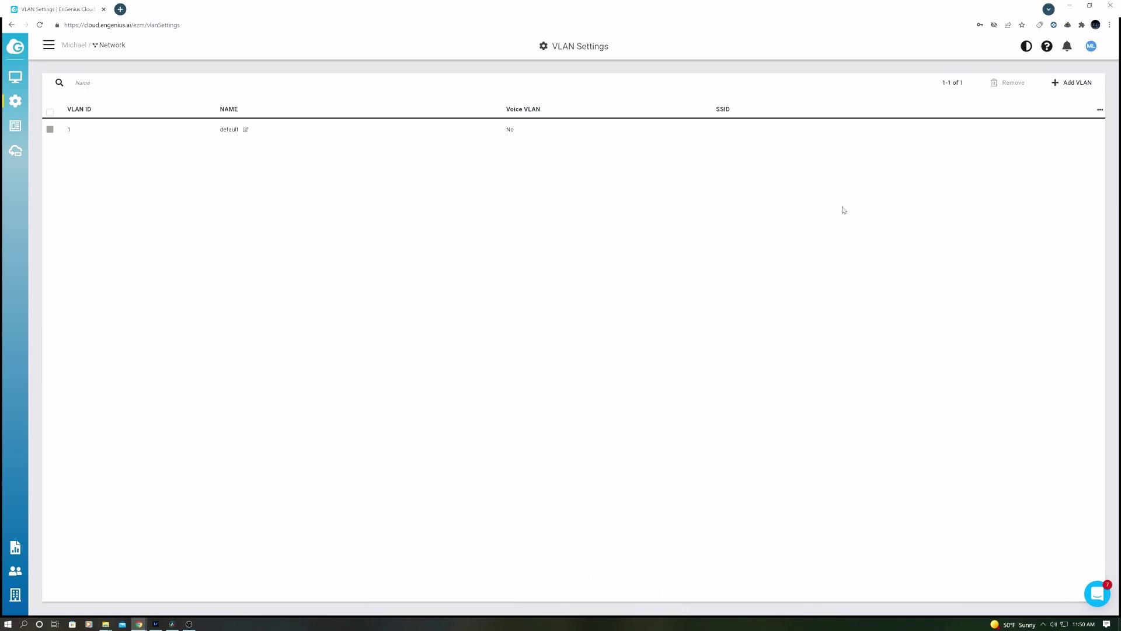
Add VLAN ID 10 named 'Game Room' to the VLAN list
left_click(1065, 82)
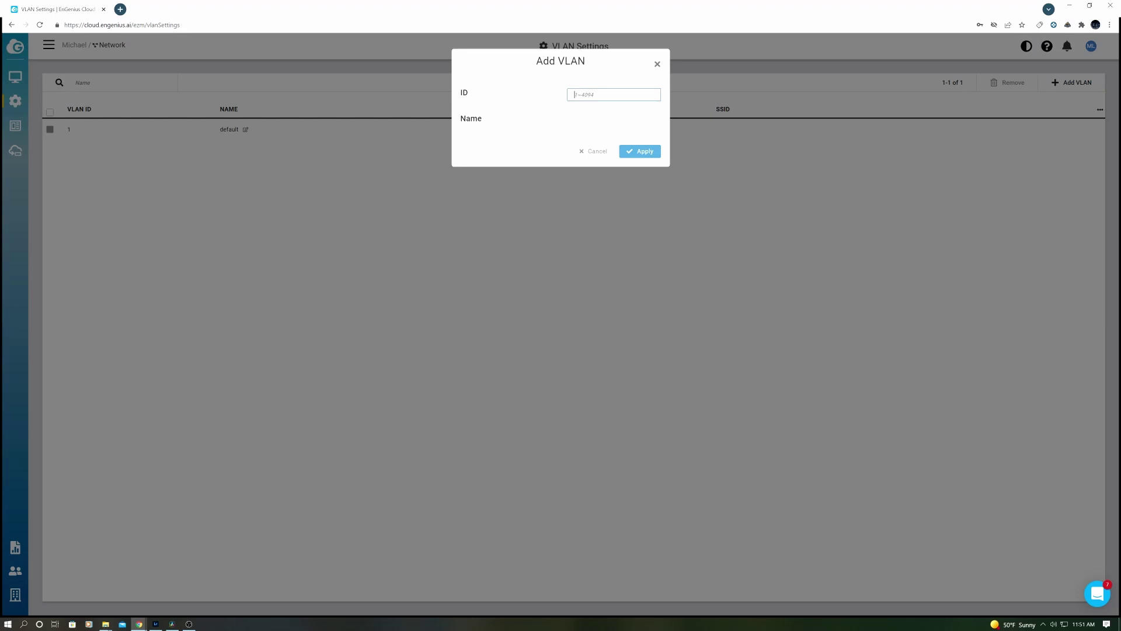
type("10")
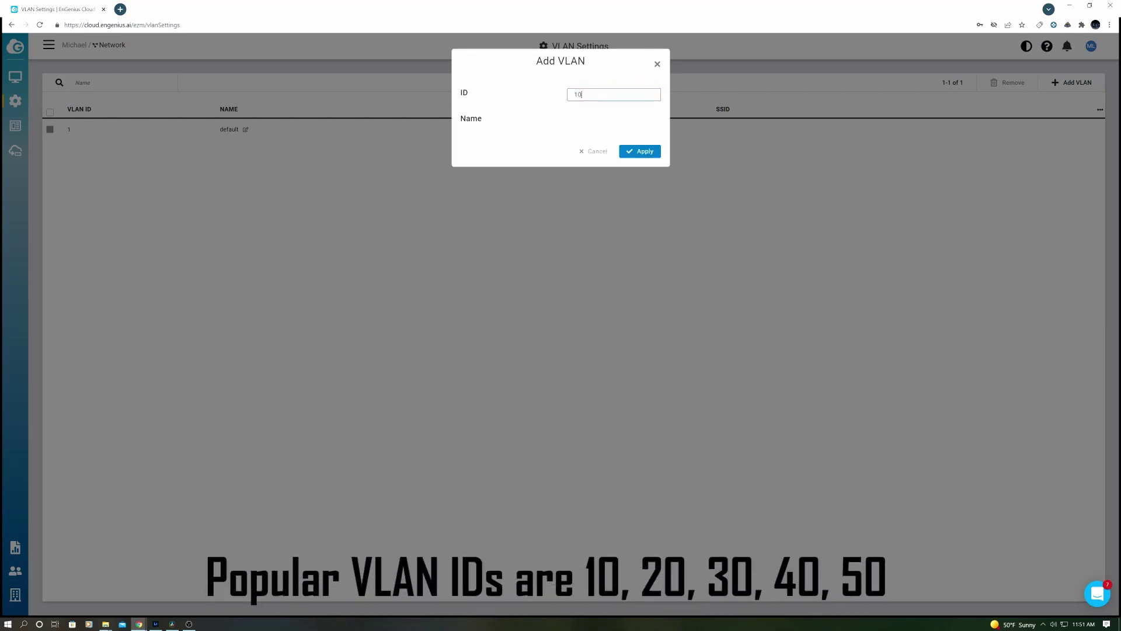
left_click(613, 120)
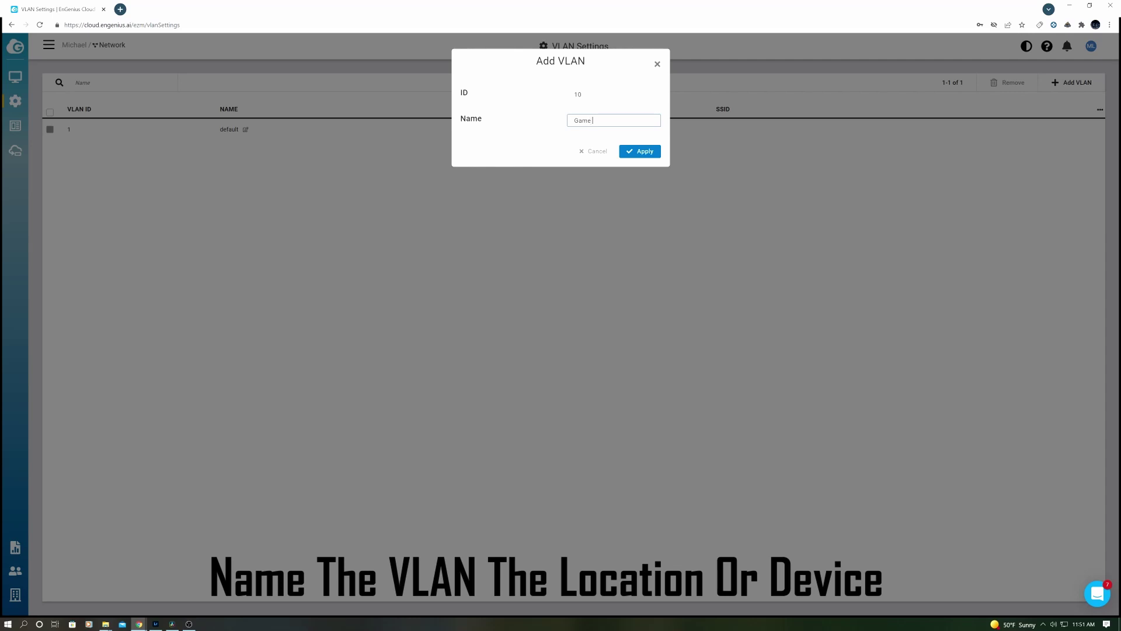
type("Game Room")
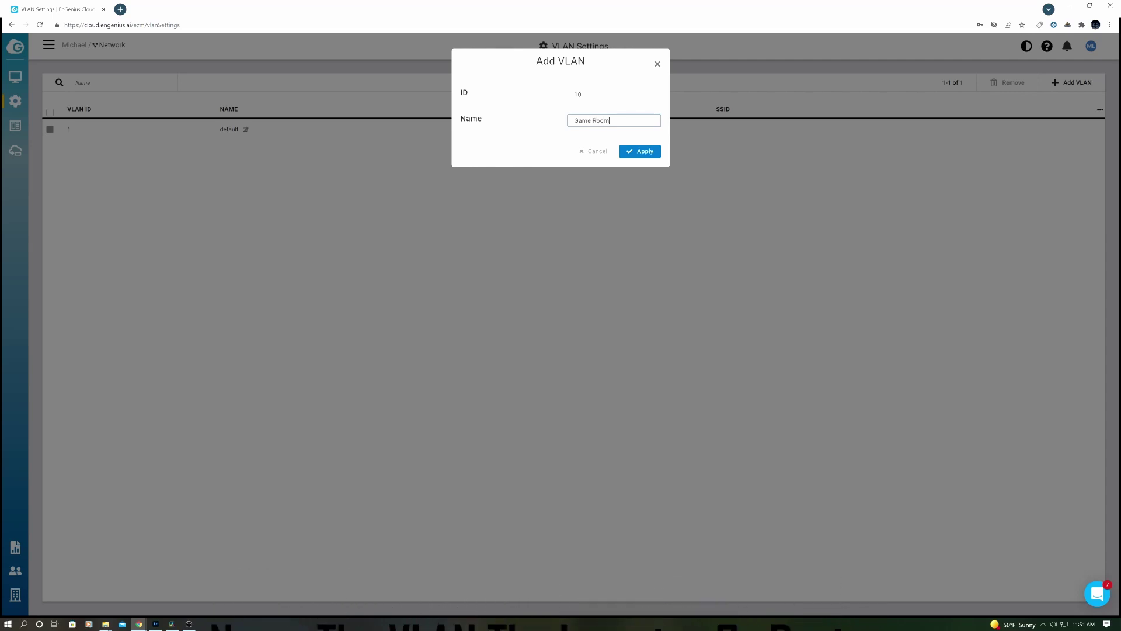
left_click(638, 152)
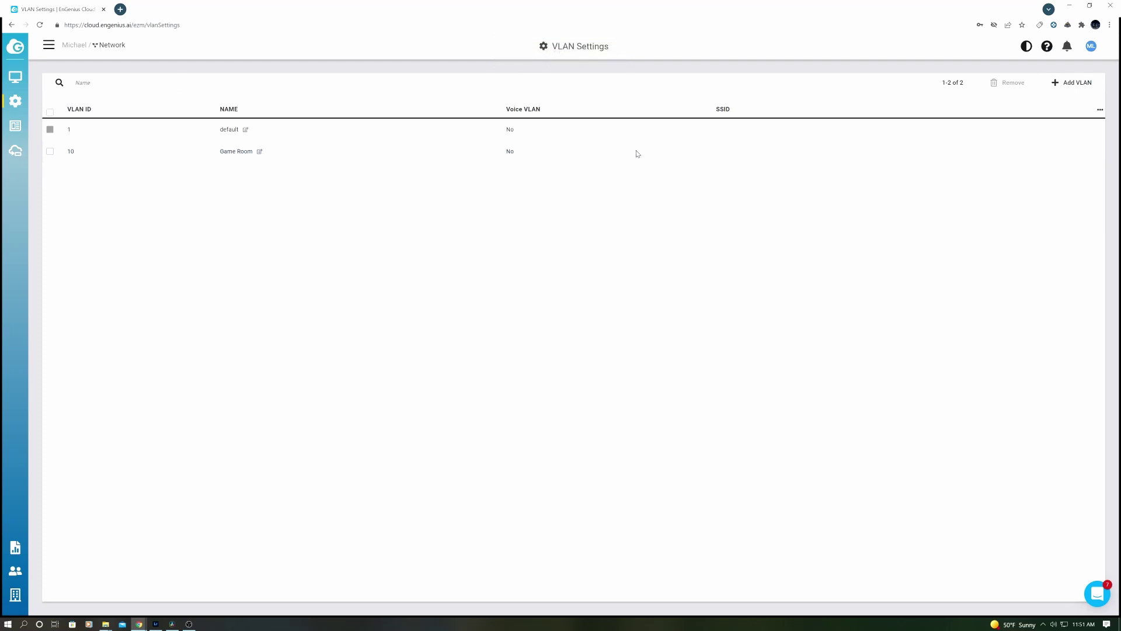
Add VLAN ID 20 named 'Office'
left_click(1065, 84)
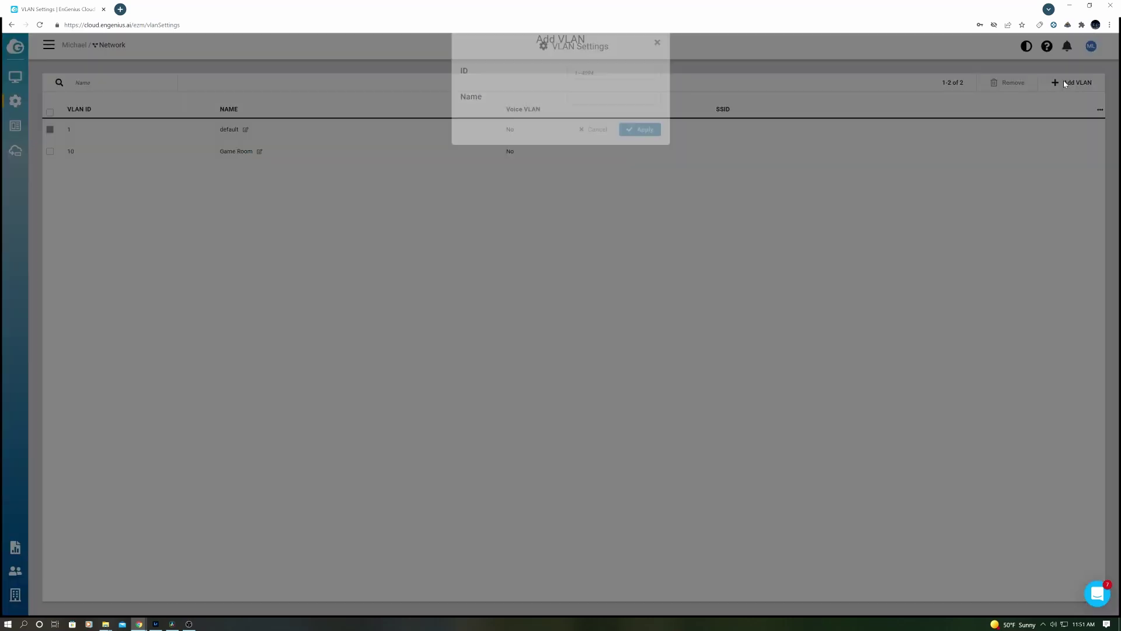
type("2")
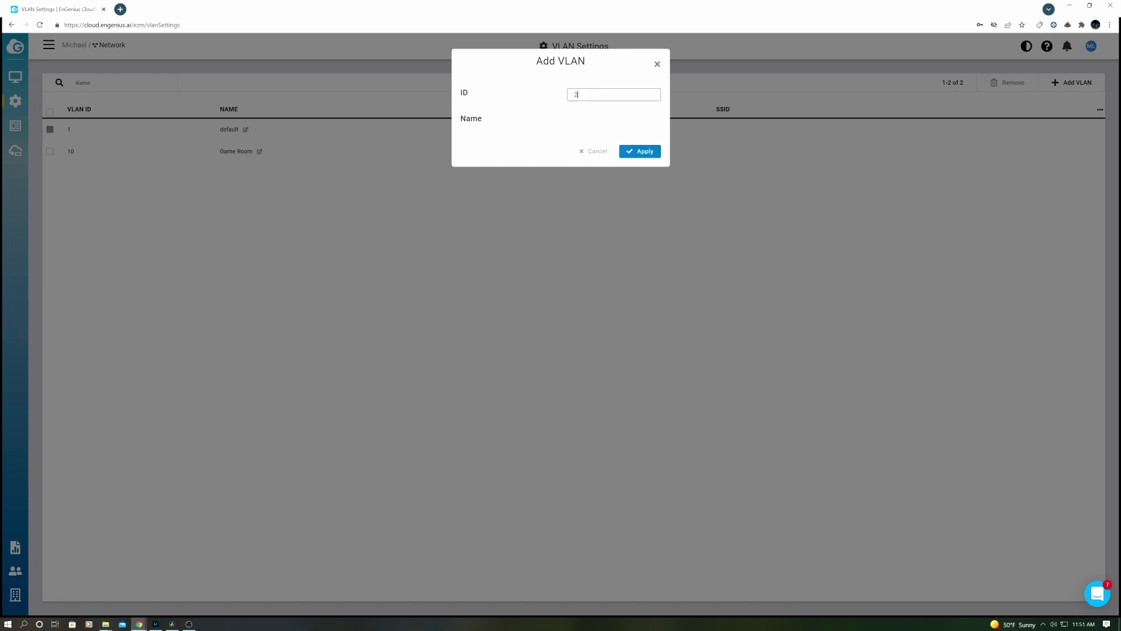
type("0")
key("Tab")
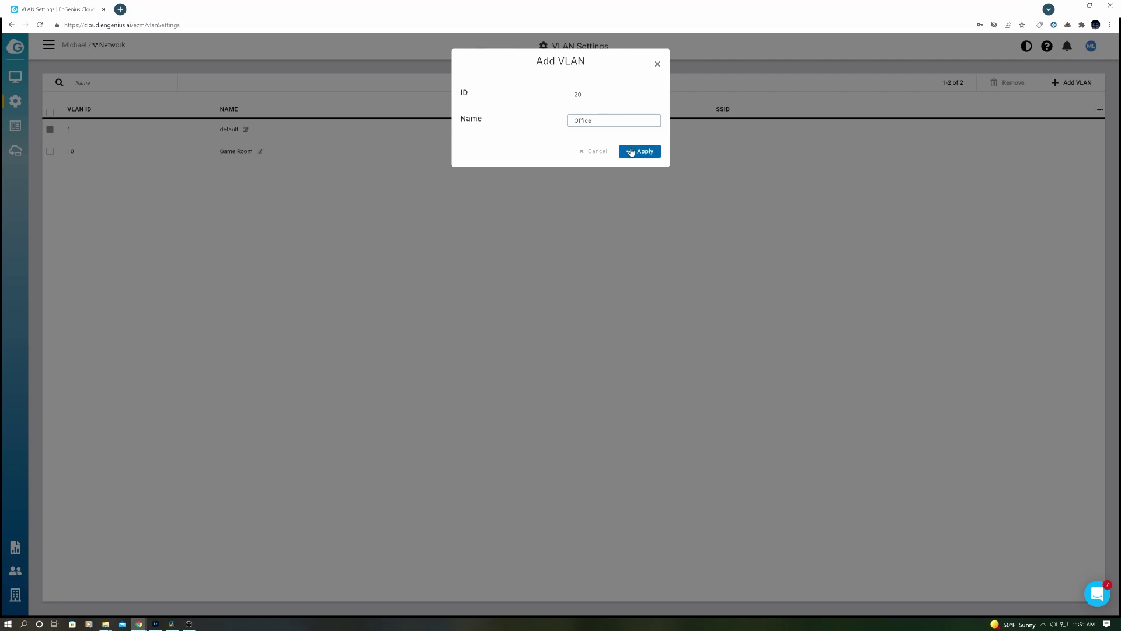
left_click(629, 152)
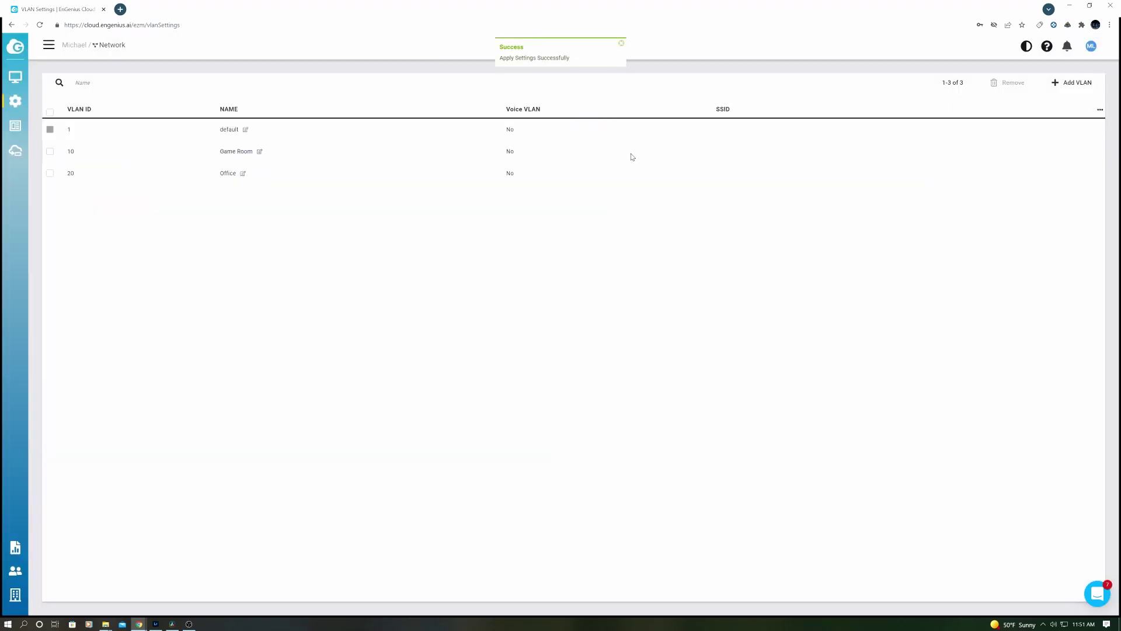
Add VLAN ID 30 named 'Bedroom'
left_click(1064, 83)
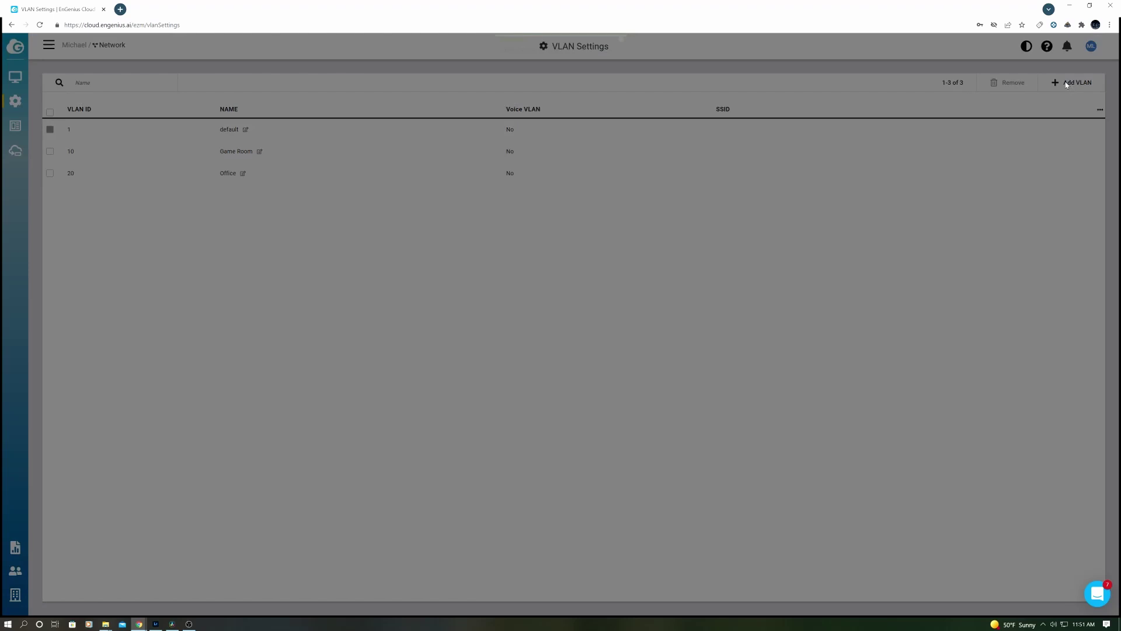
type("30")
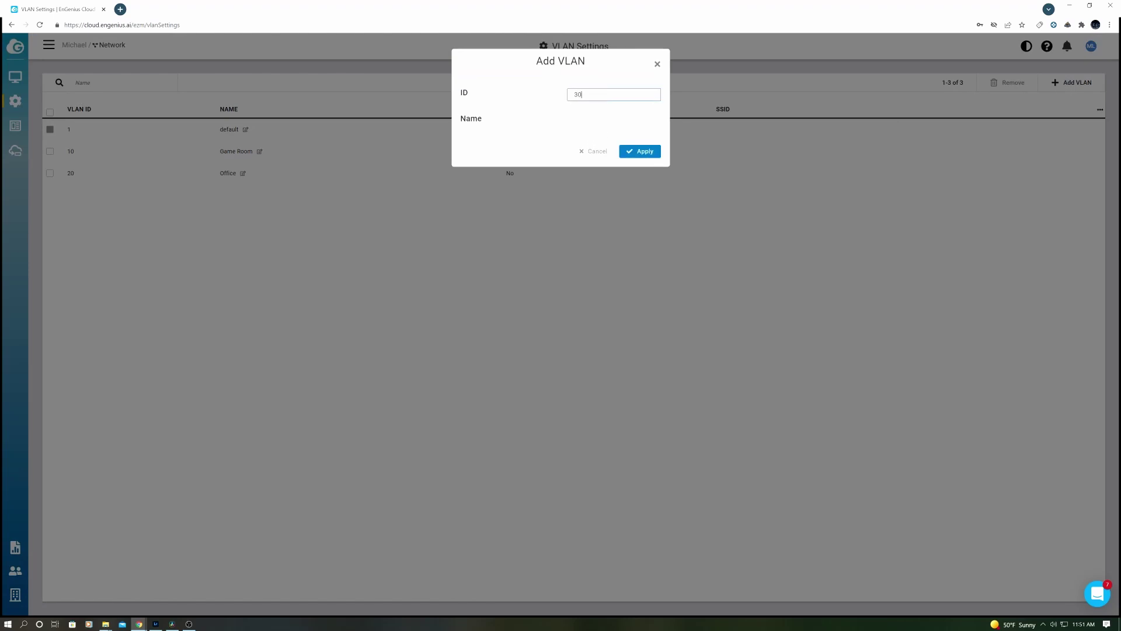
key("Tab")
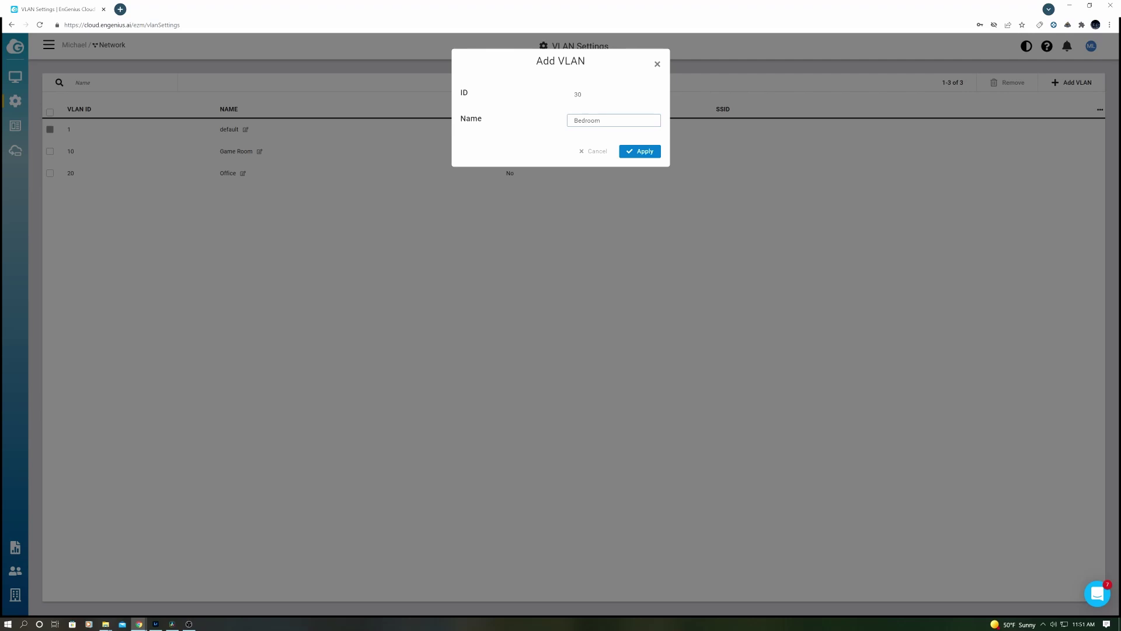
left_click(635, 152)
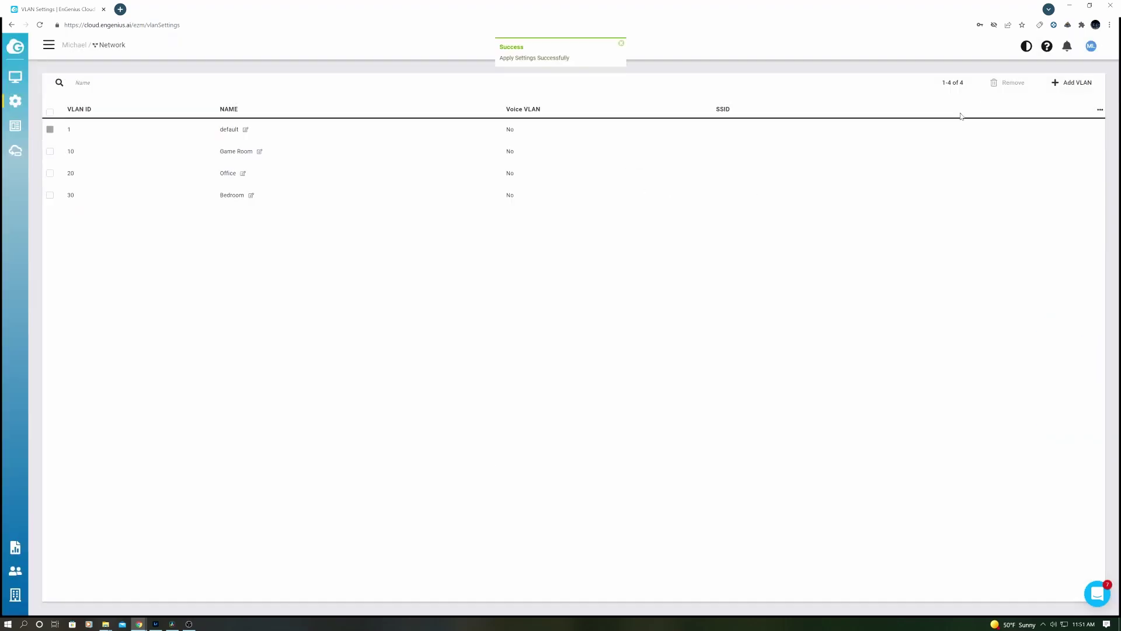
Add VLAN ID 40 named 'Ring Camera'
left_click(1065, 82)
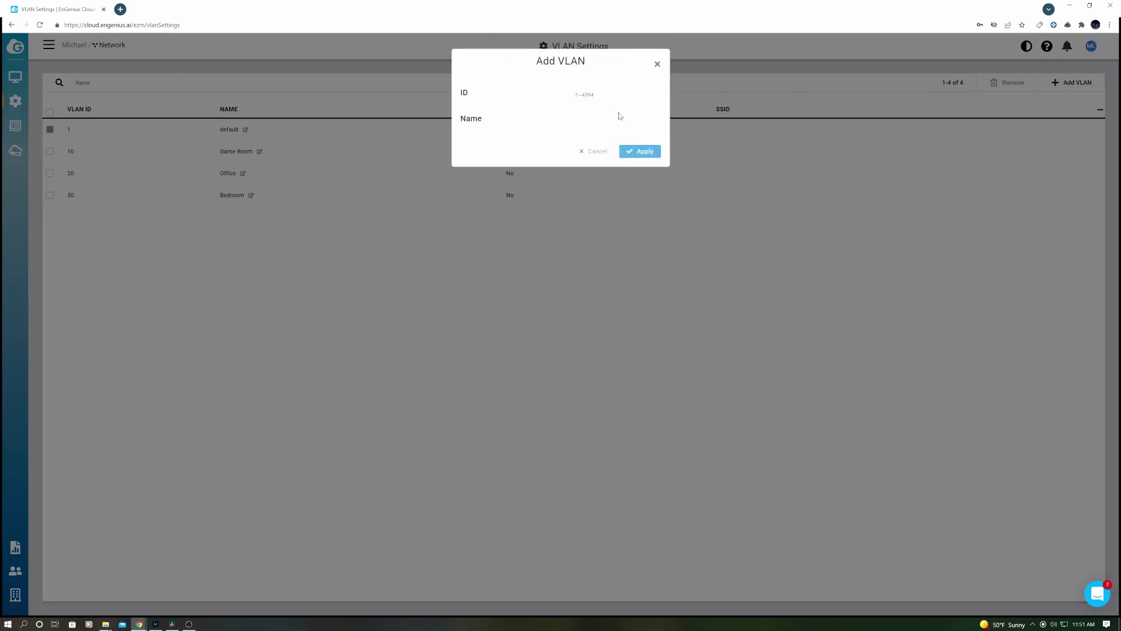
left_click(614, 94)
type("40")
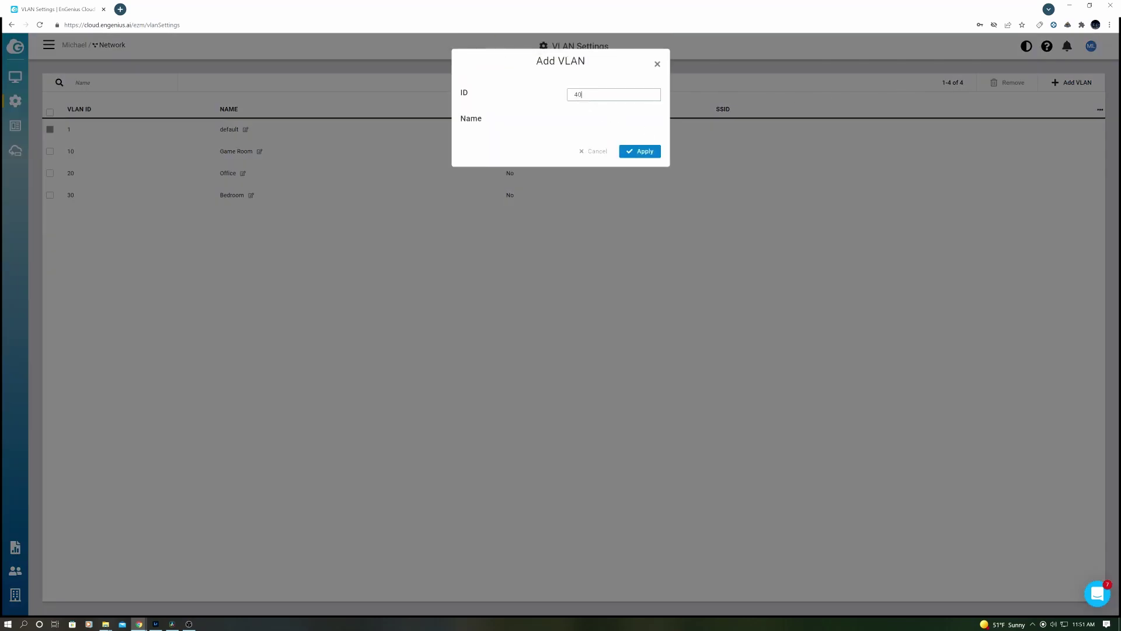
key("Tab")
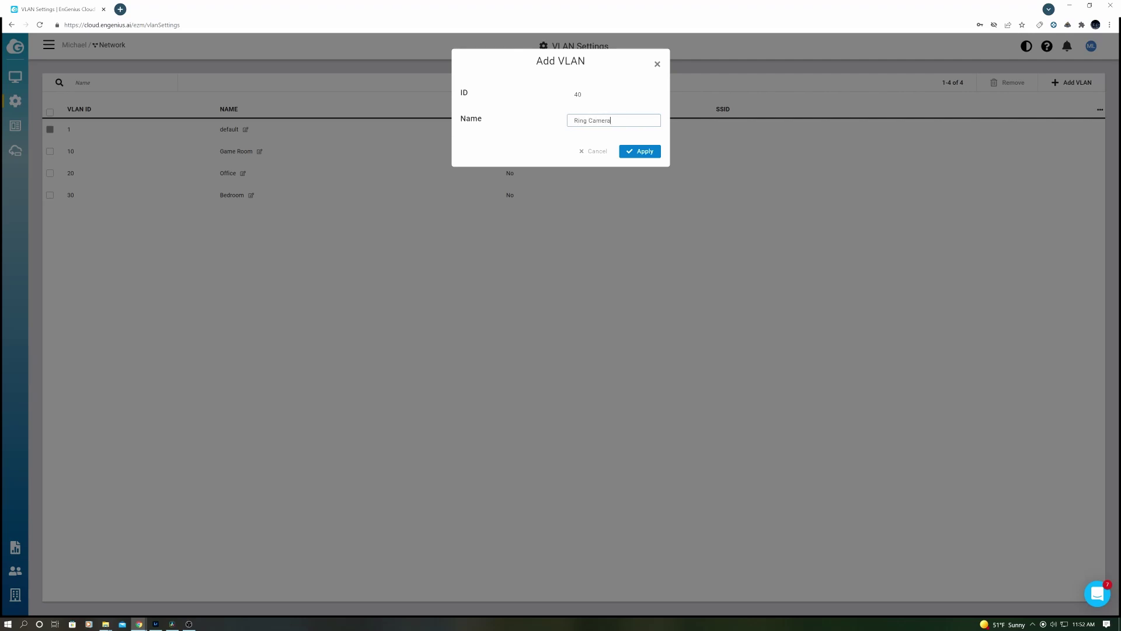
left_click(642, 151)
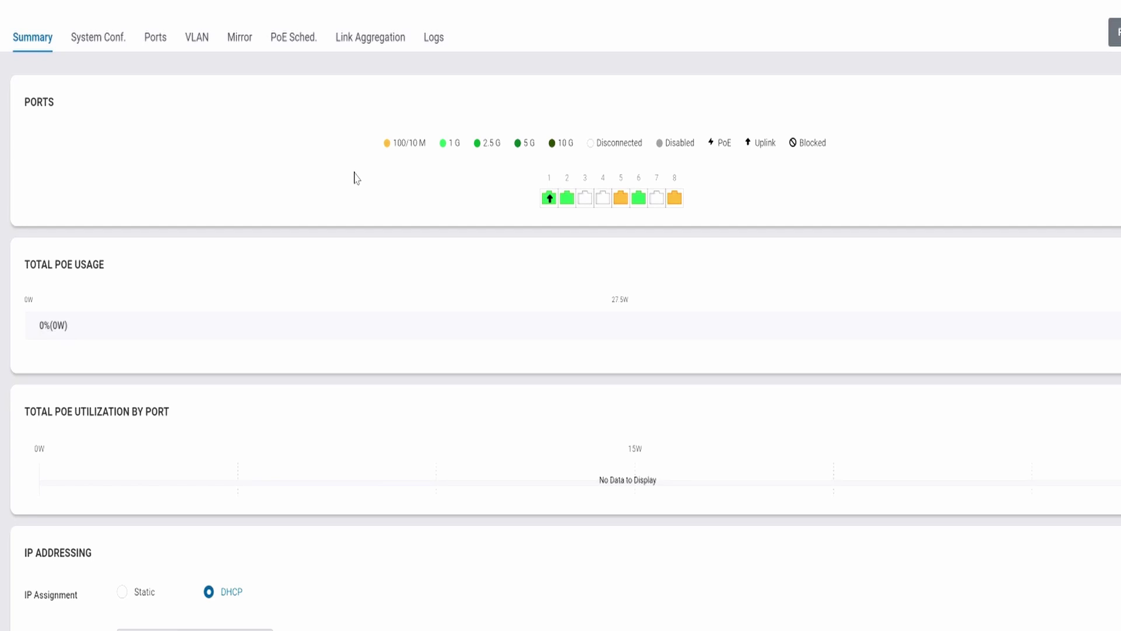
In the switch's VLAN table, make ports 2 and 3 untagged on Game Room and apply
left_click(197, 36)
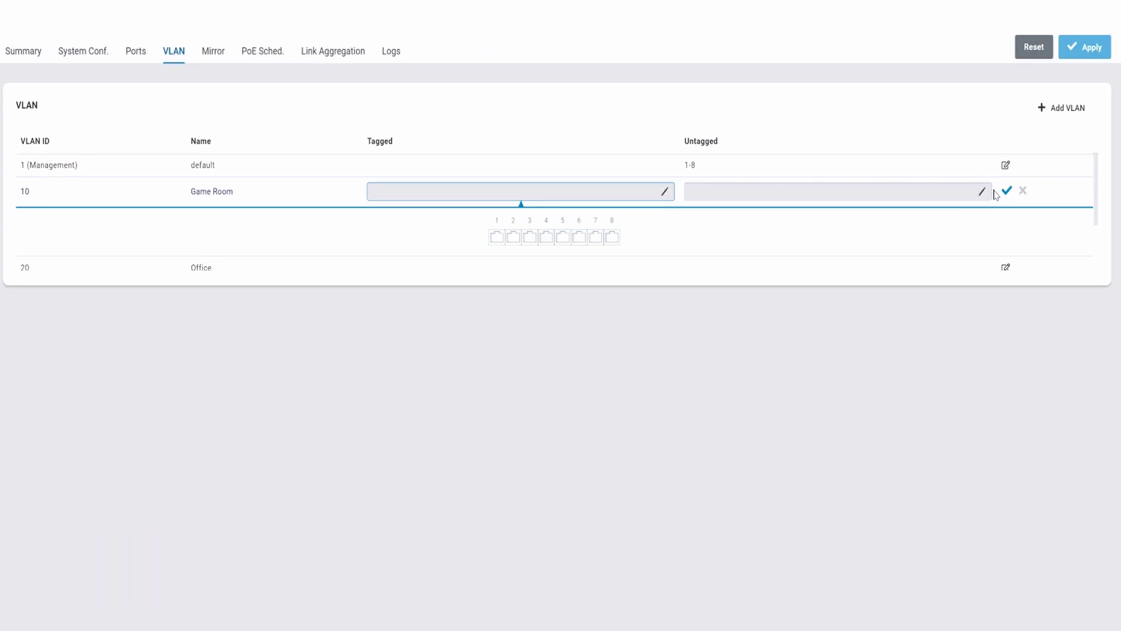
left_click(760, 191)
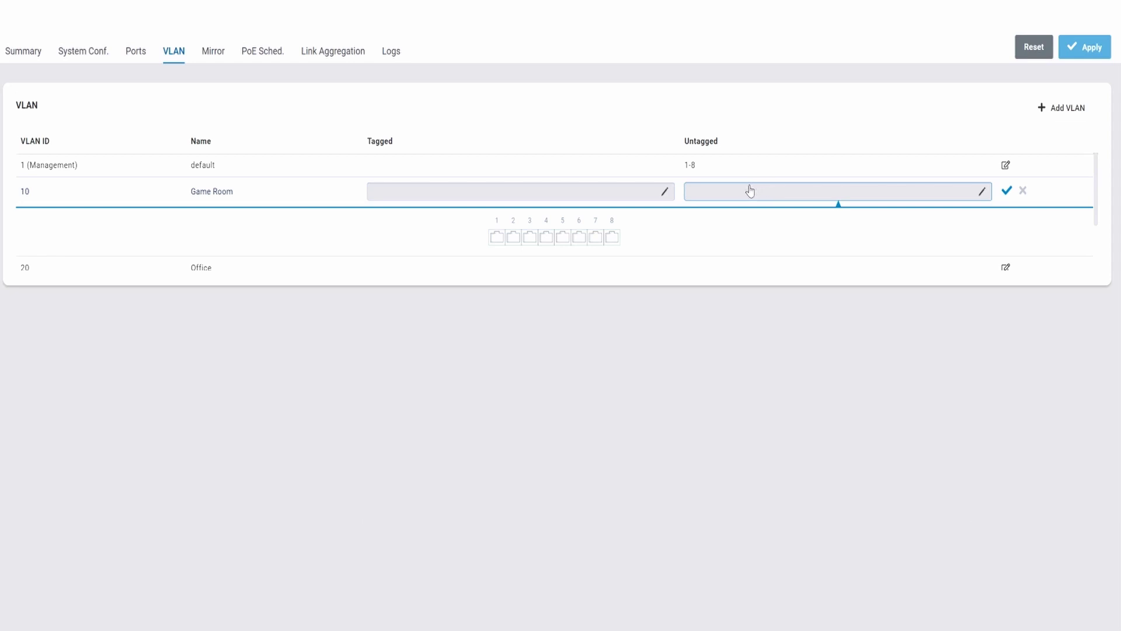
left_click(513, 238)
left_click(530, 237)
left_click(1007, 190)
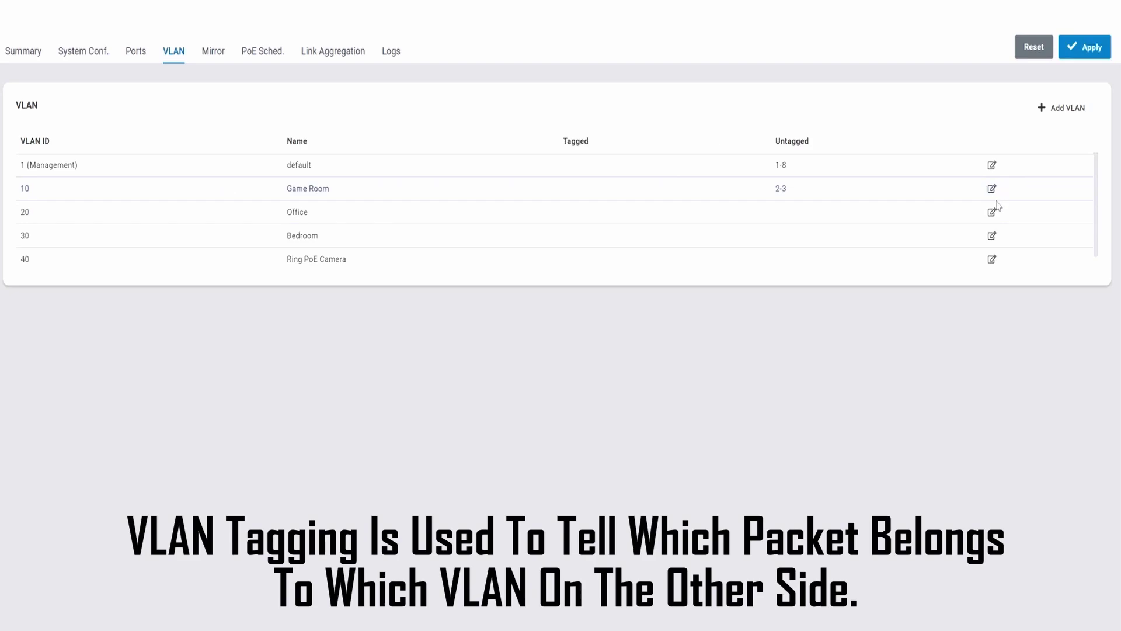
left_click(1090, 48)
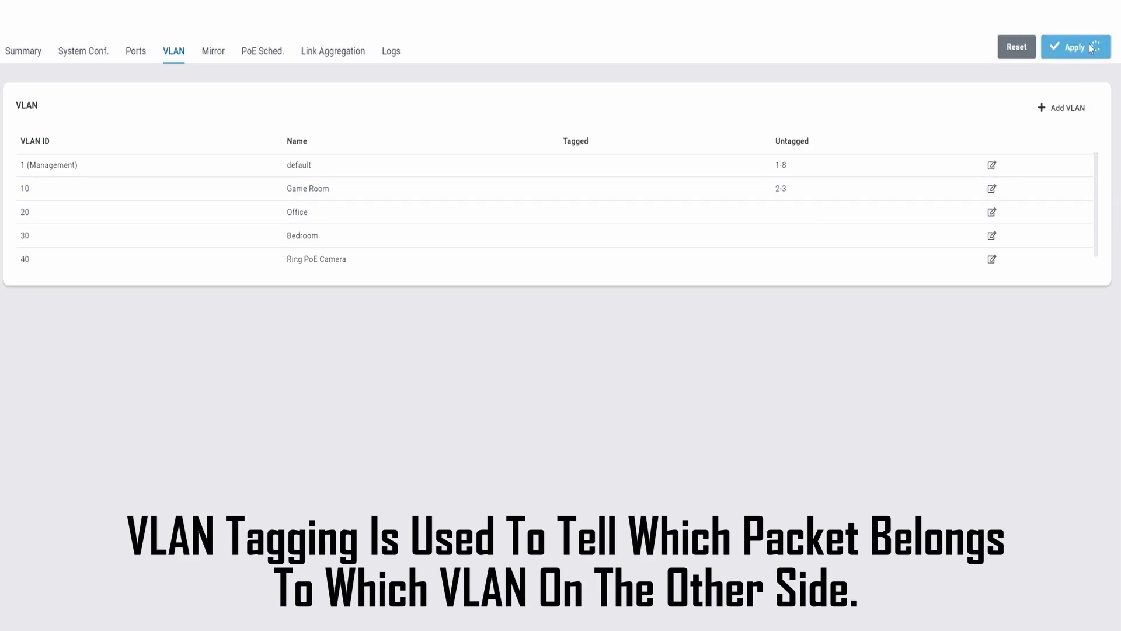
Make ports 5 and 6 untagged on the Office VLAN and apply
left_click(992, 213)
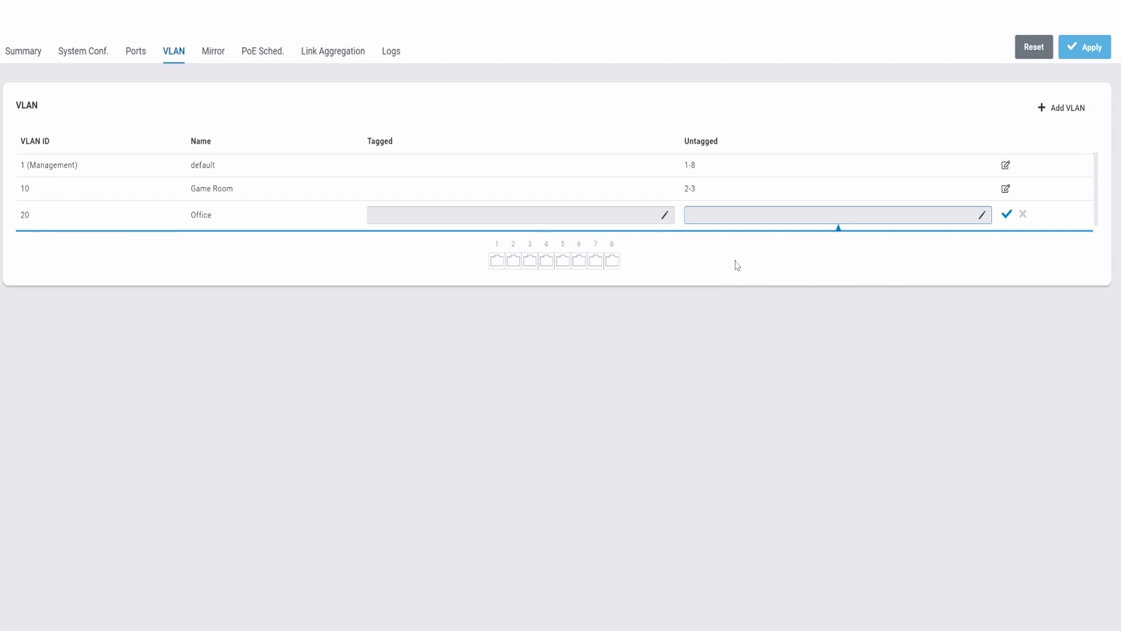
left_click(563, 261)
left_click(579, 261)
left_click(1007, 215)
left_click(1086, 49)
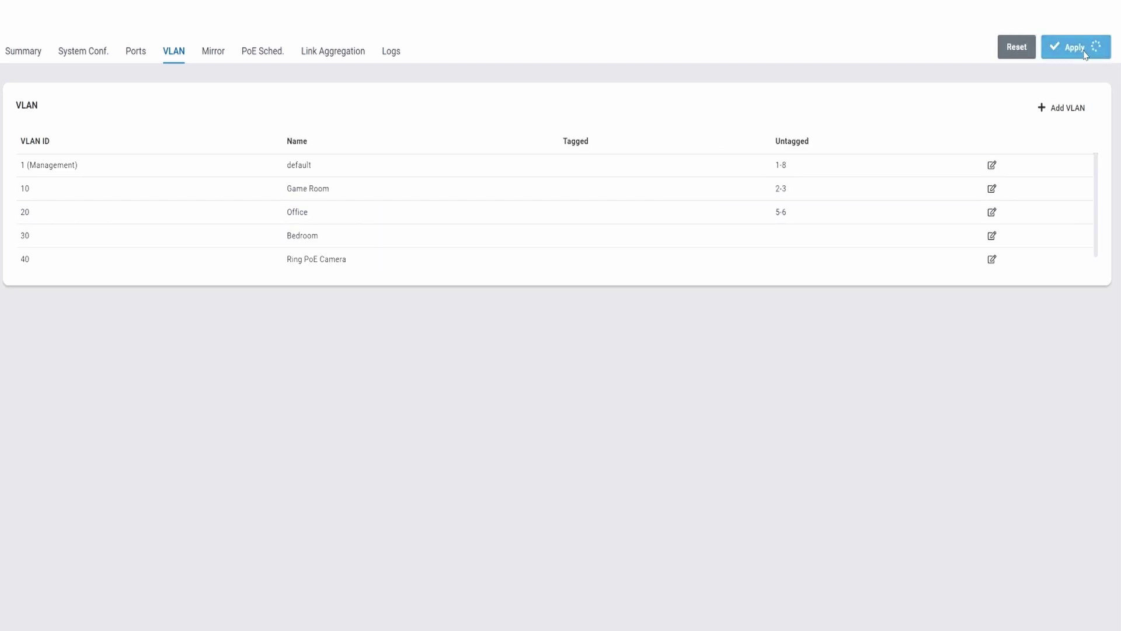
Make ports 4 and 7 untagged on the Bedroom VLAN and apply
left_click(992, 236)
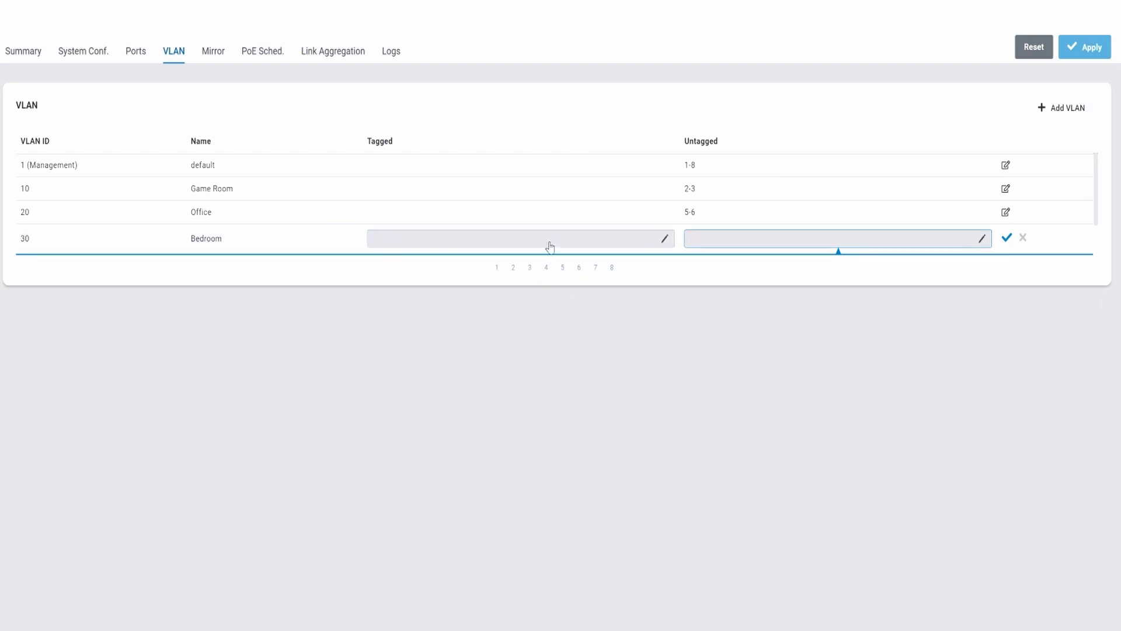
scroll(548, 248, "down", 1)
left_click(547, 216)
left_click(595, 215)
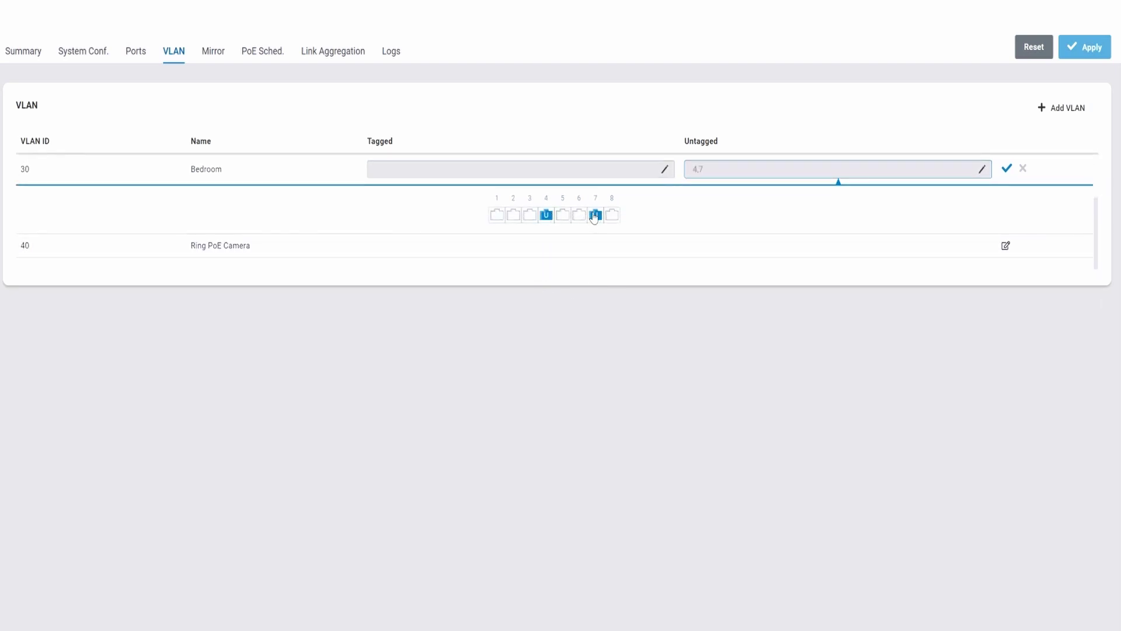
left_click(1007, 170)
left_click(1083, 48)
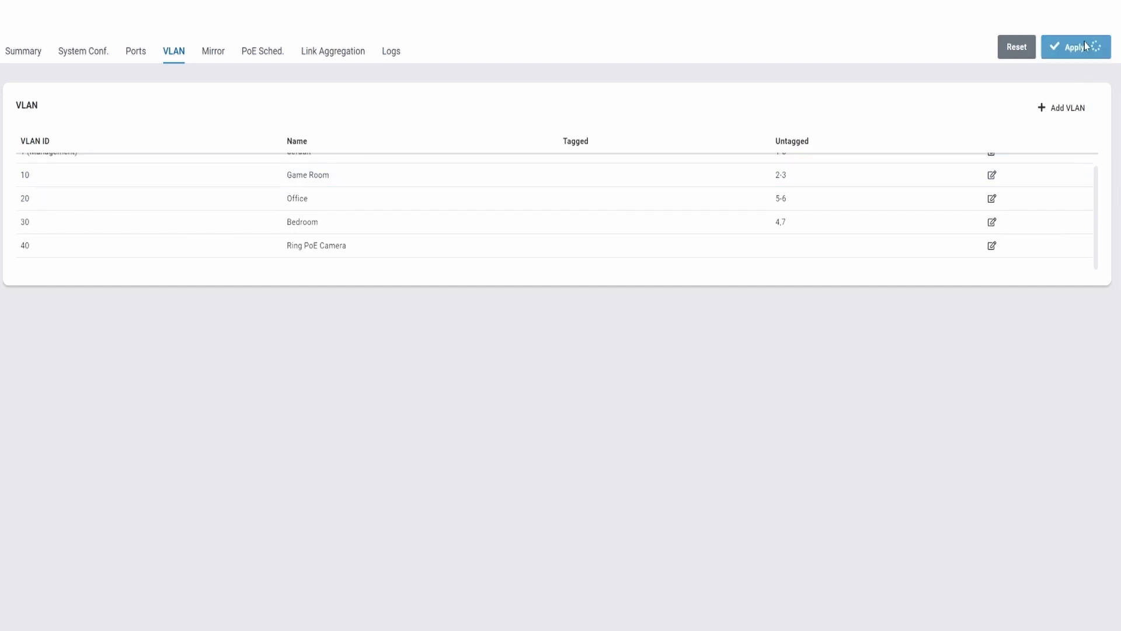
Make port 8 untagged on the Ring PoE Camera VLAN and apply
left_click(992, 246)
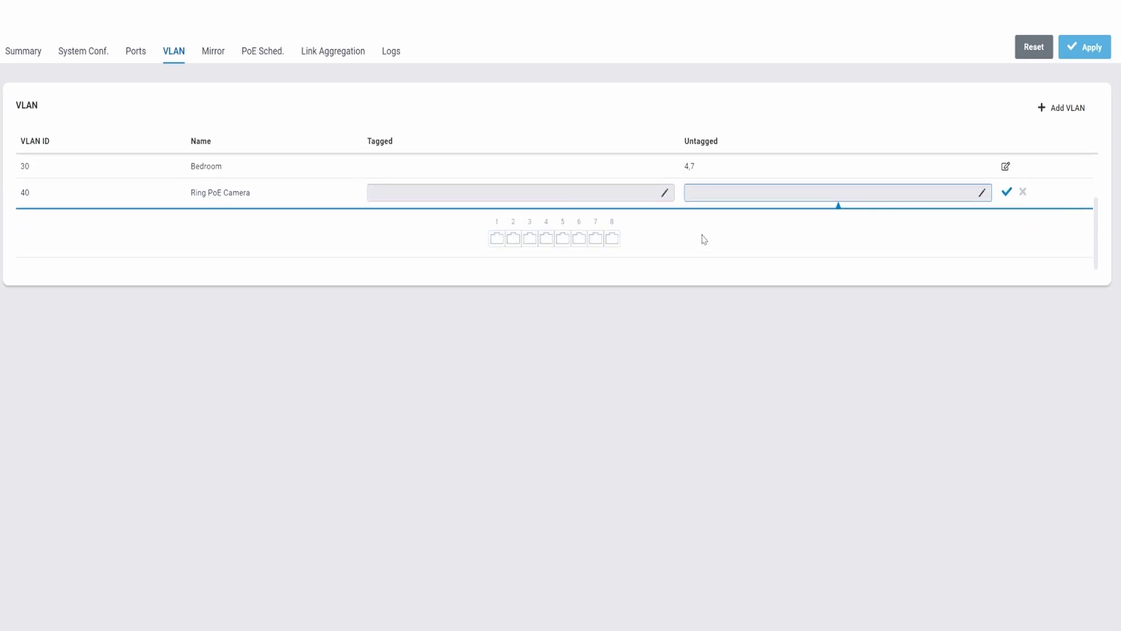
left_click(611, 240)
left_click(1007, 193)
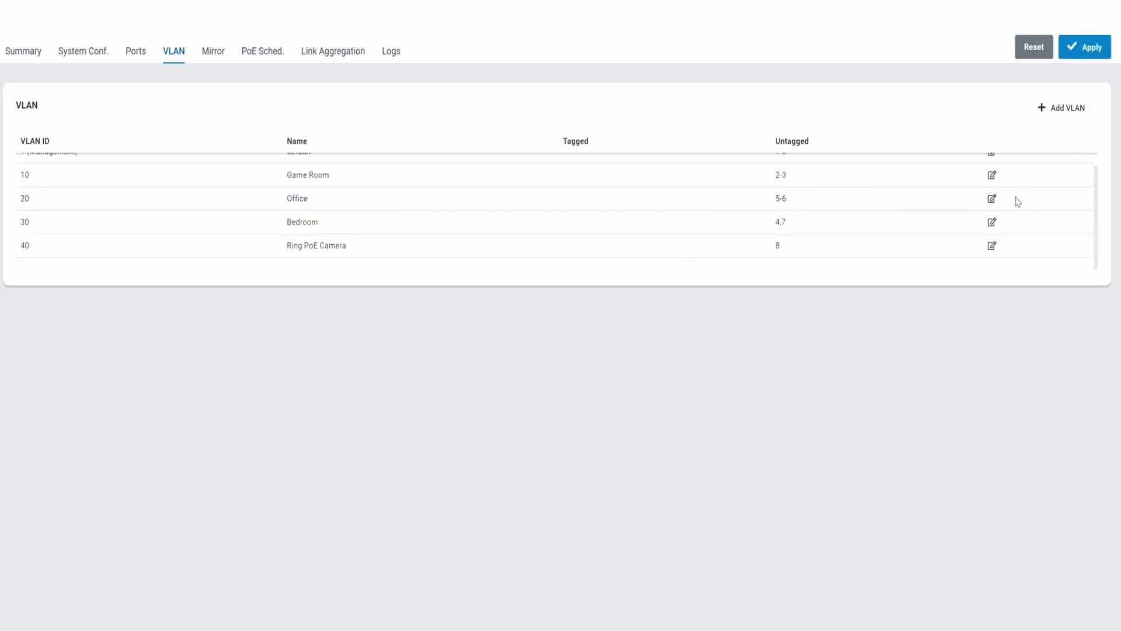
left_click(1079, 59)
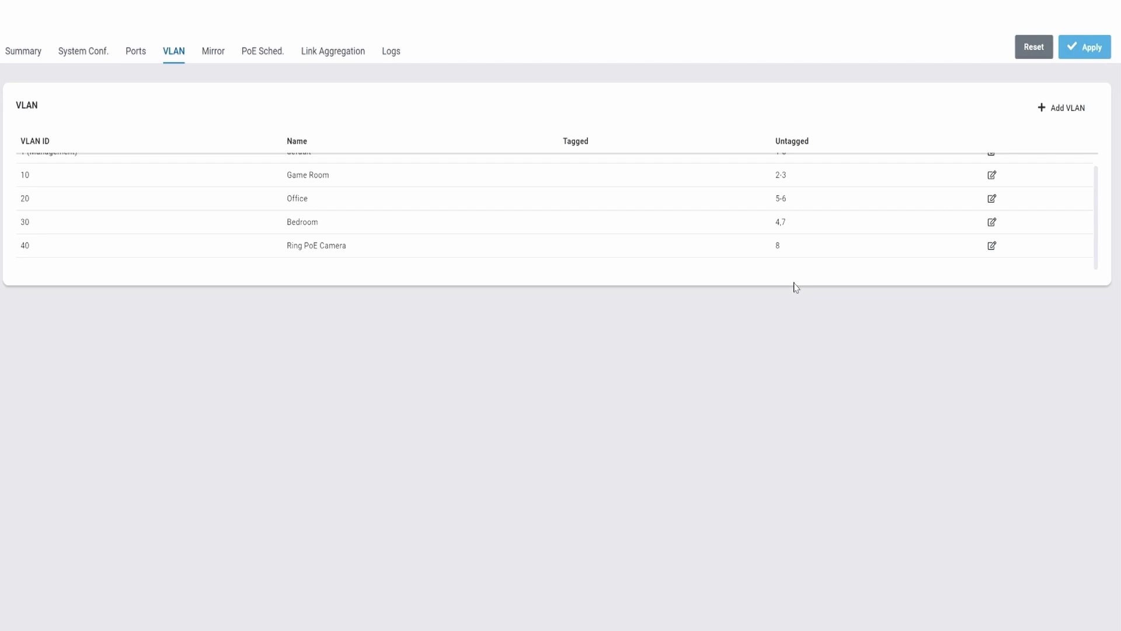
Review port 1's settings, keeping PoE priority High and CoS value 1, and close unchanged
scroll(760, 220, "up", 1)
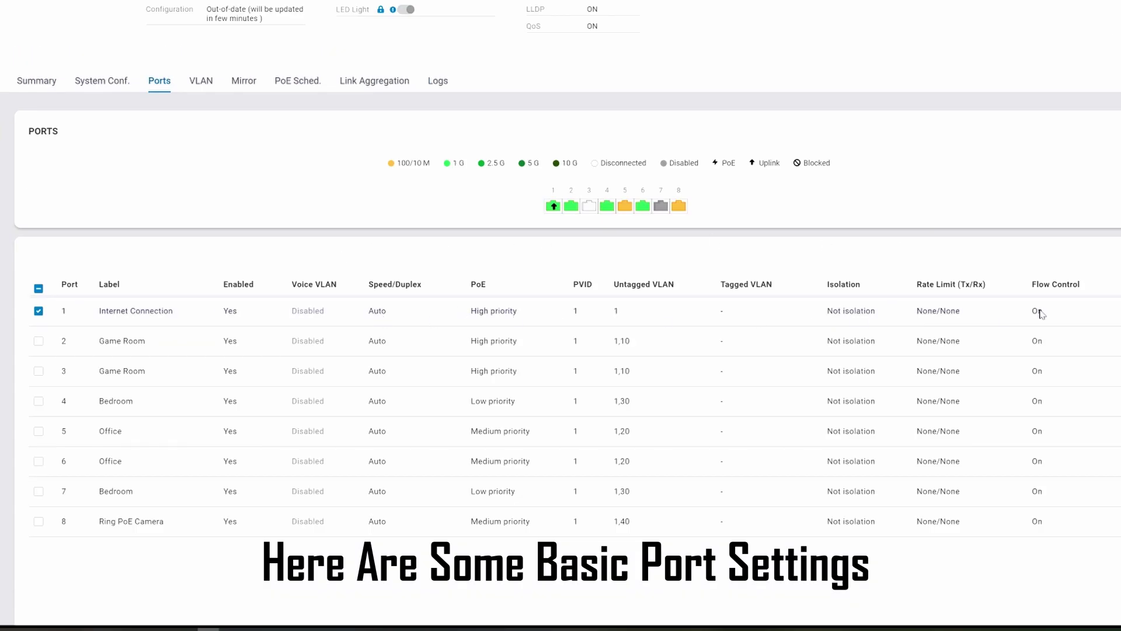
left_click(1047, 257)
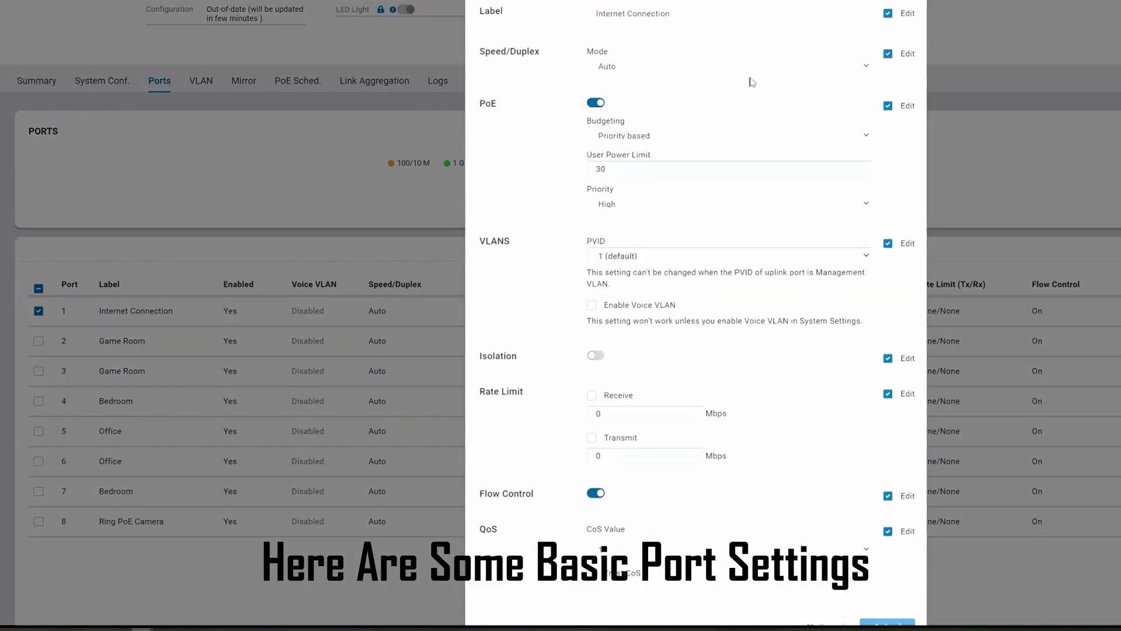
left_click(865, 204)
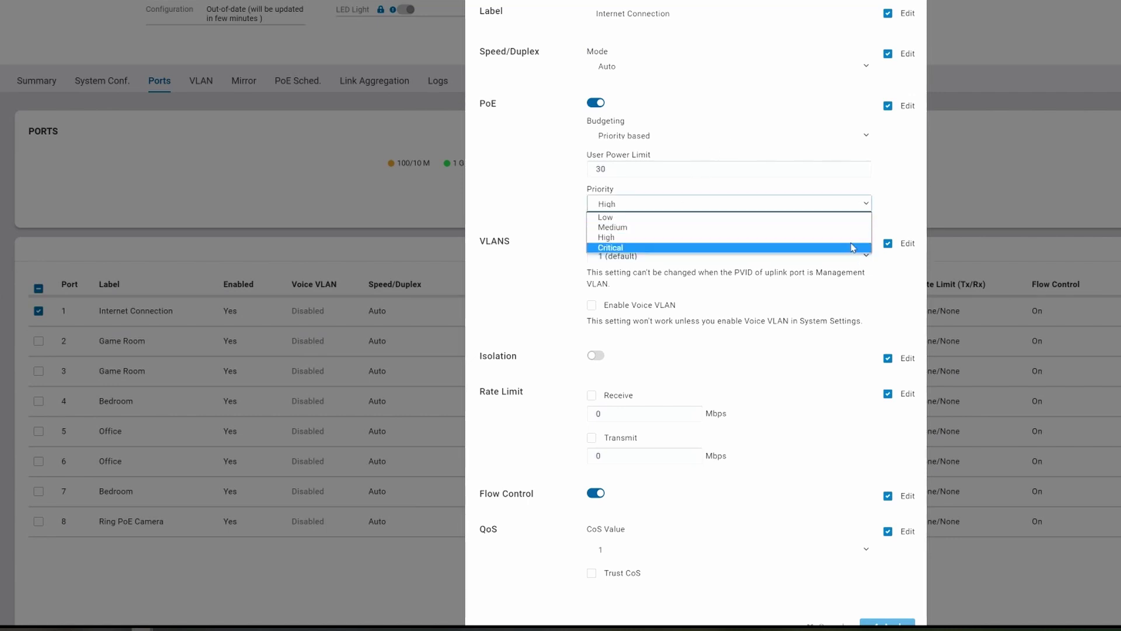
left_click(852, 244)
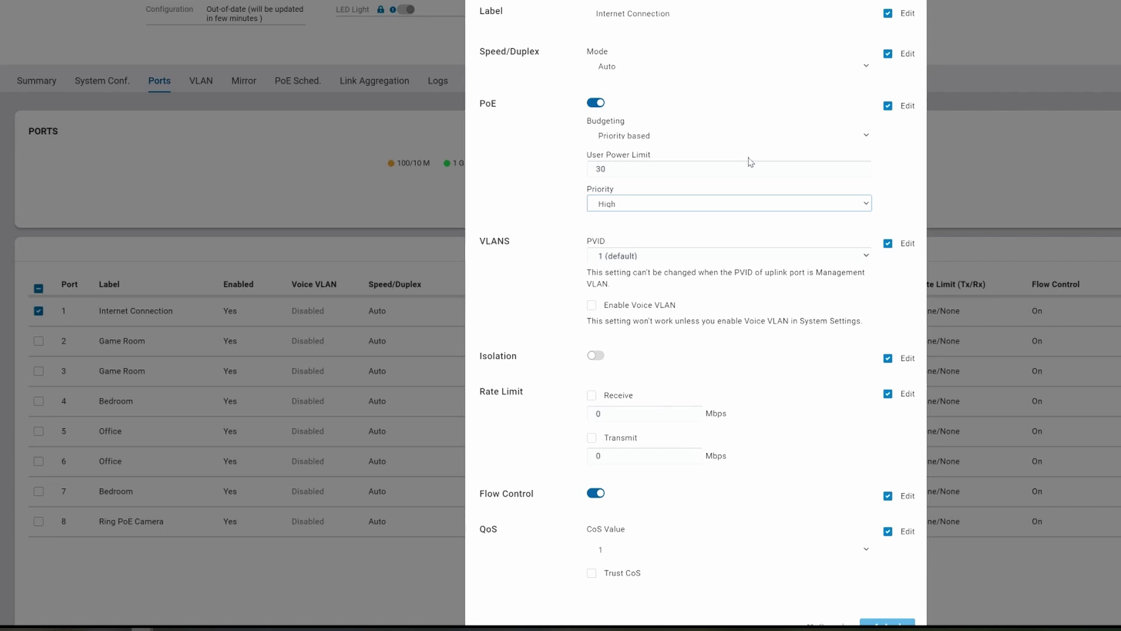
scroll(653, 304, "down", 1)
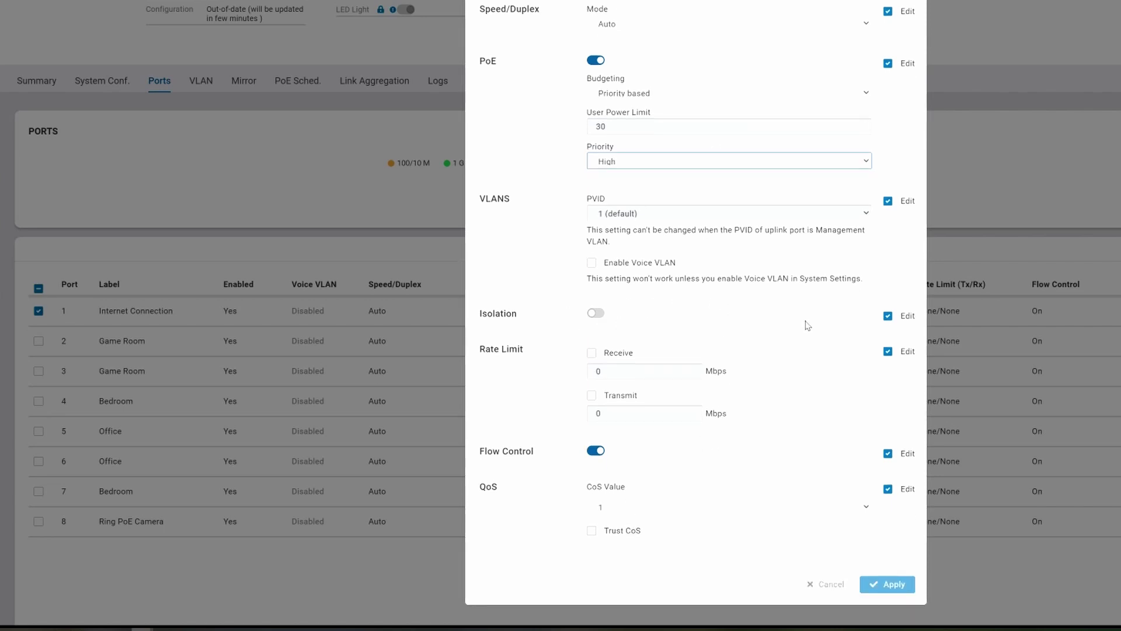
left_click(856, 512)
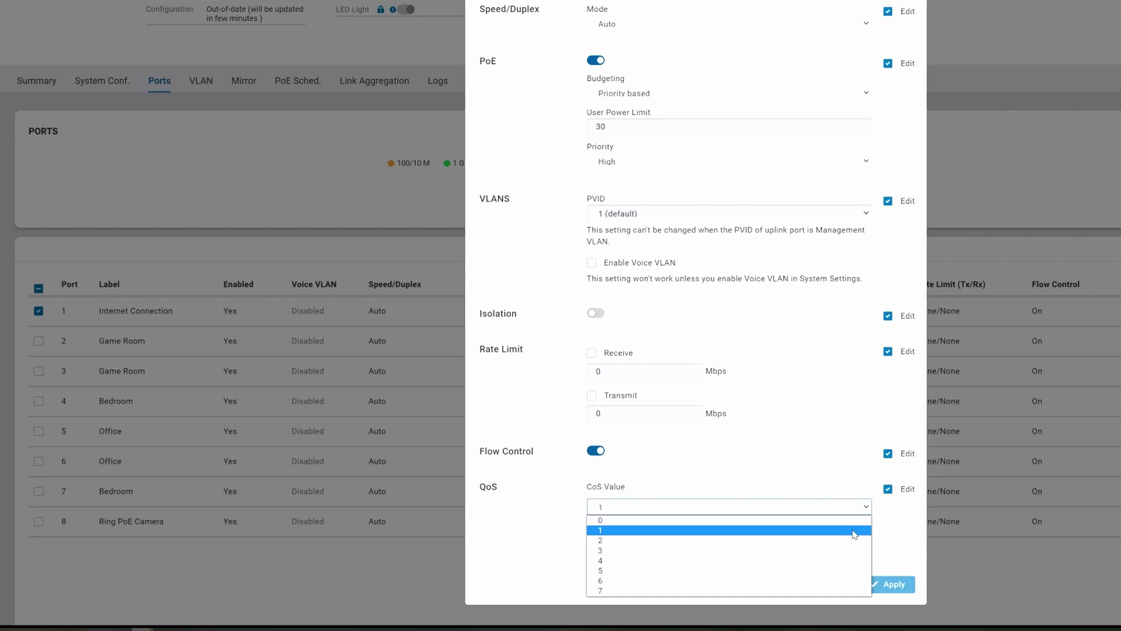
left_click(854, 533)
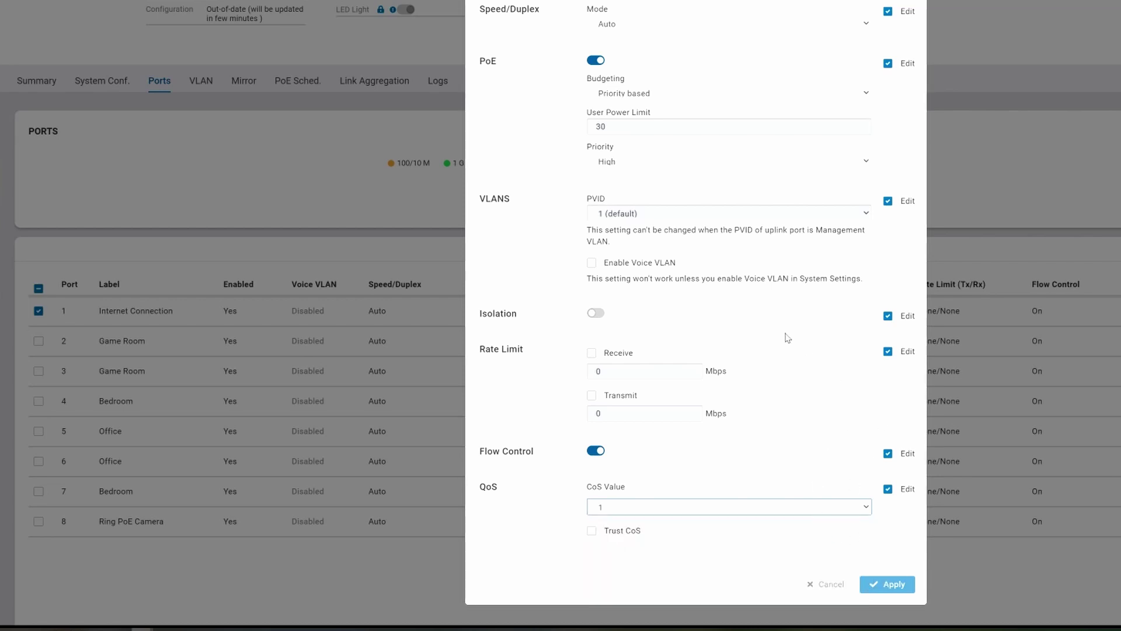
scroll(695, 316, "up", 1)
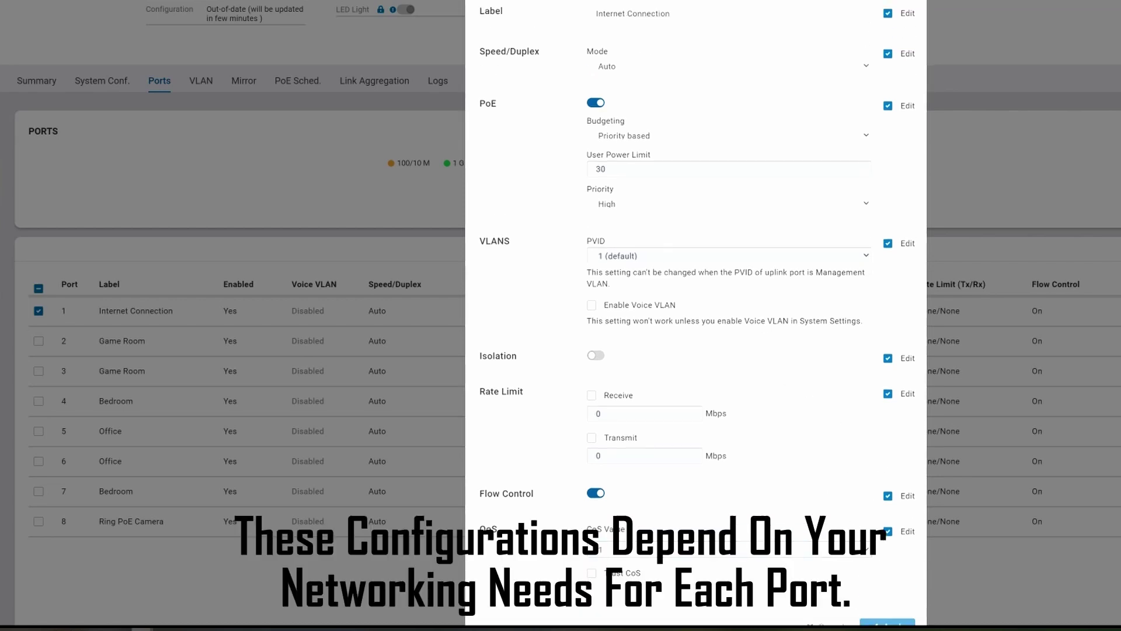
left_click(888, 622)
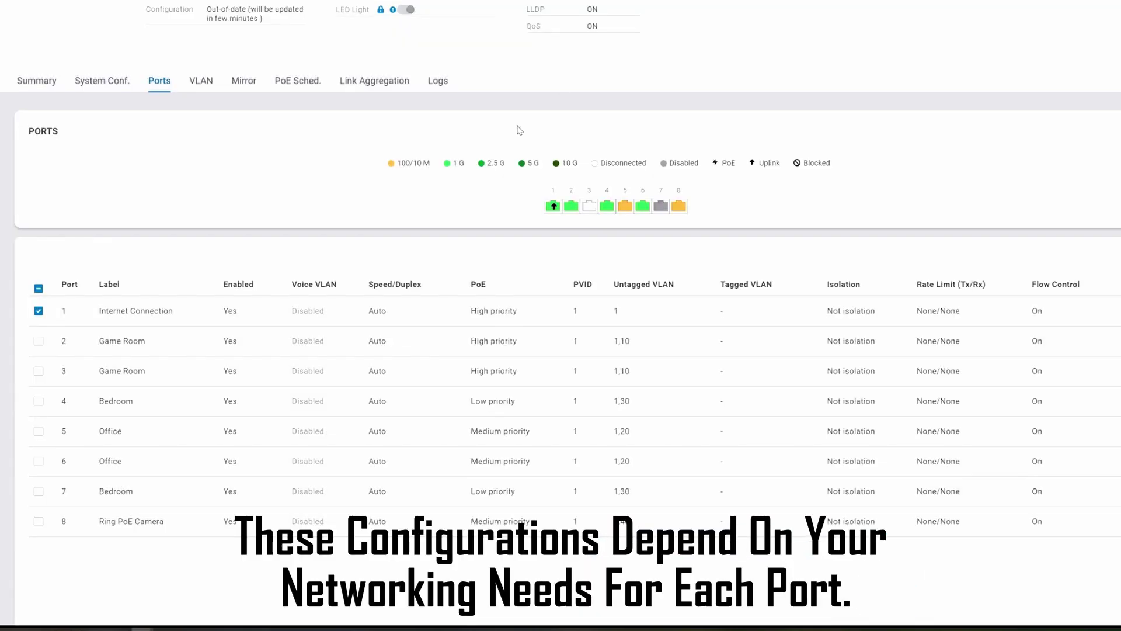
Give Game Room ports 2 and 3 High PoE priority and CoS value 1
left_click(39, 311)
left_click(39, 341)
left_click(39, 371)
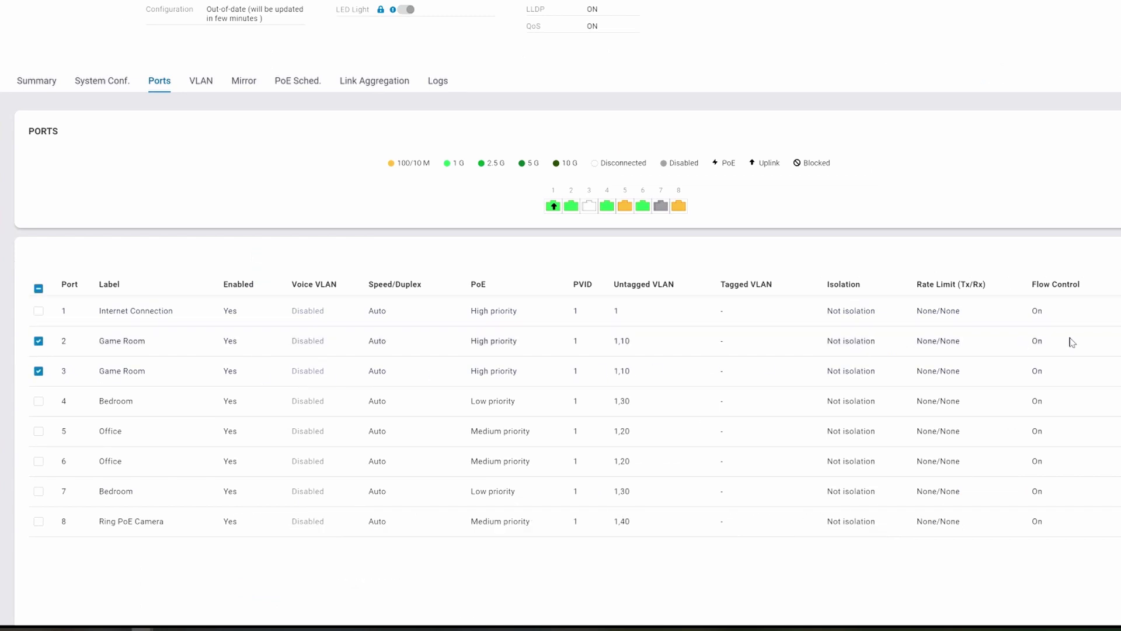
left_click(1096, 262)
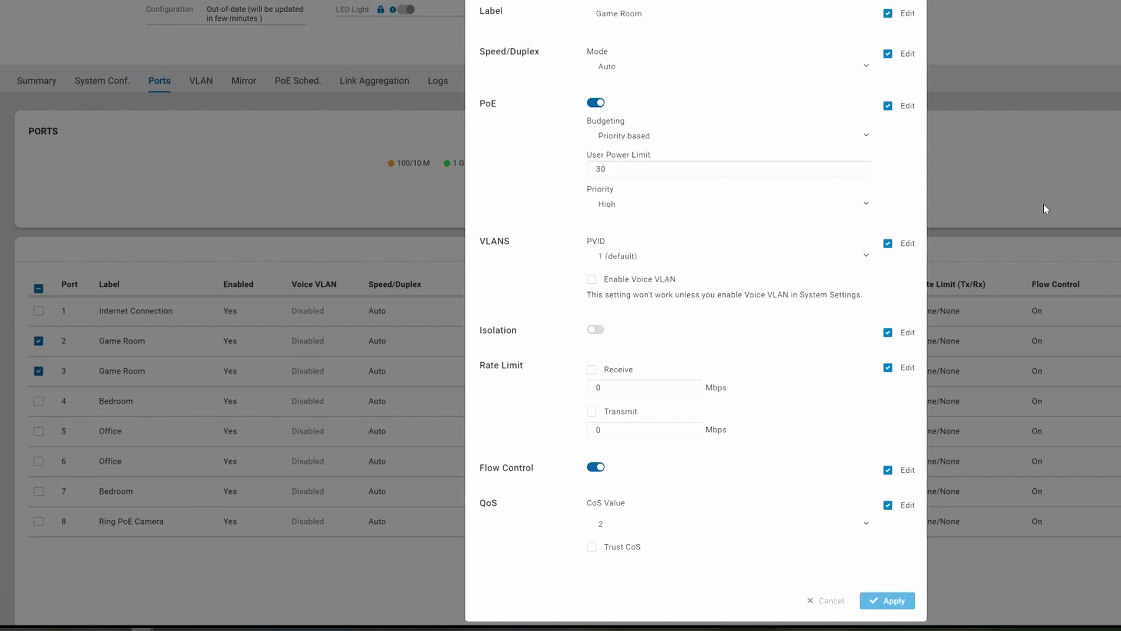
left_click(866, 204)
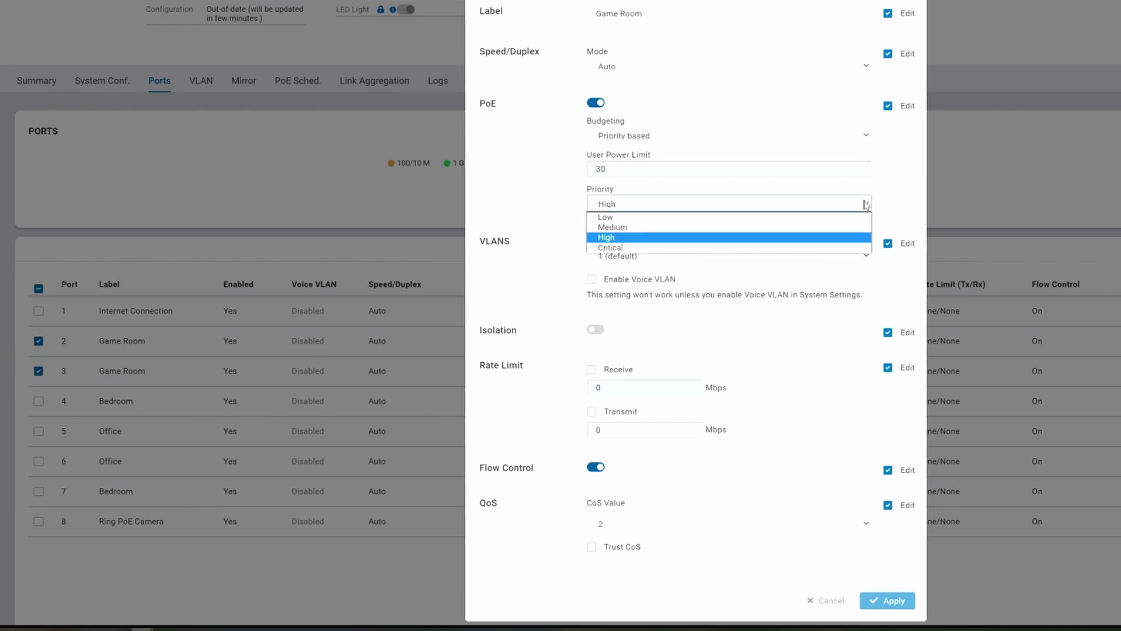
left_click(850, 241)
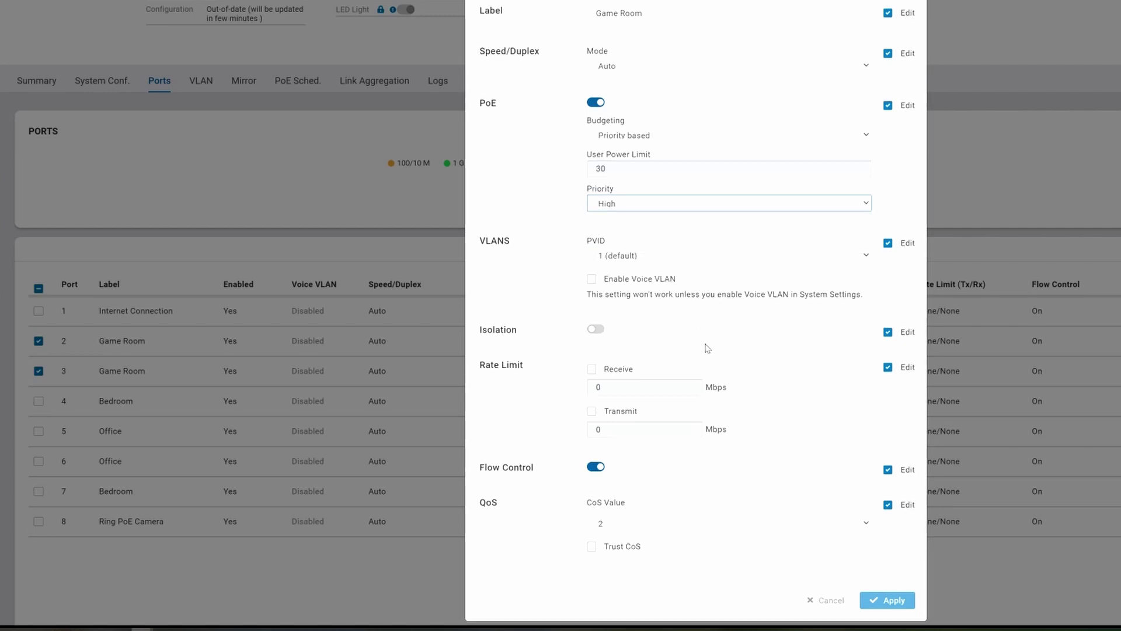
scroll(735, 368, "down", 1)
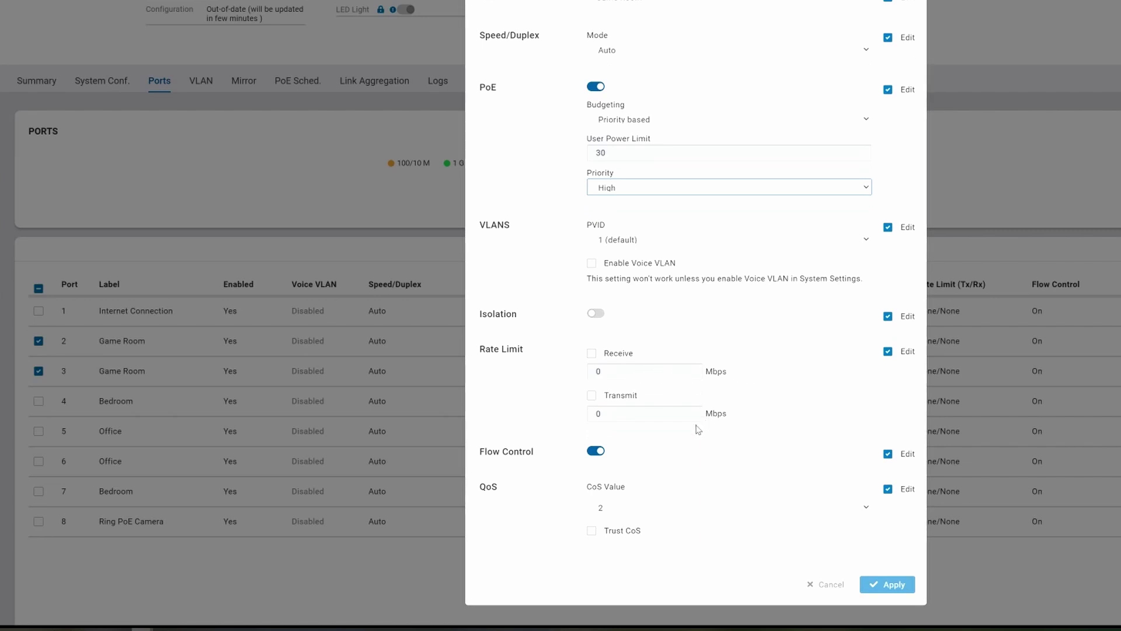
left_click(865, 509)
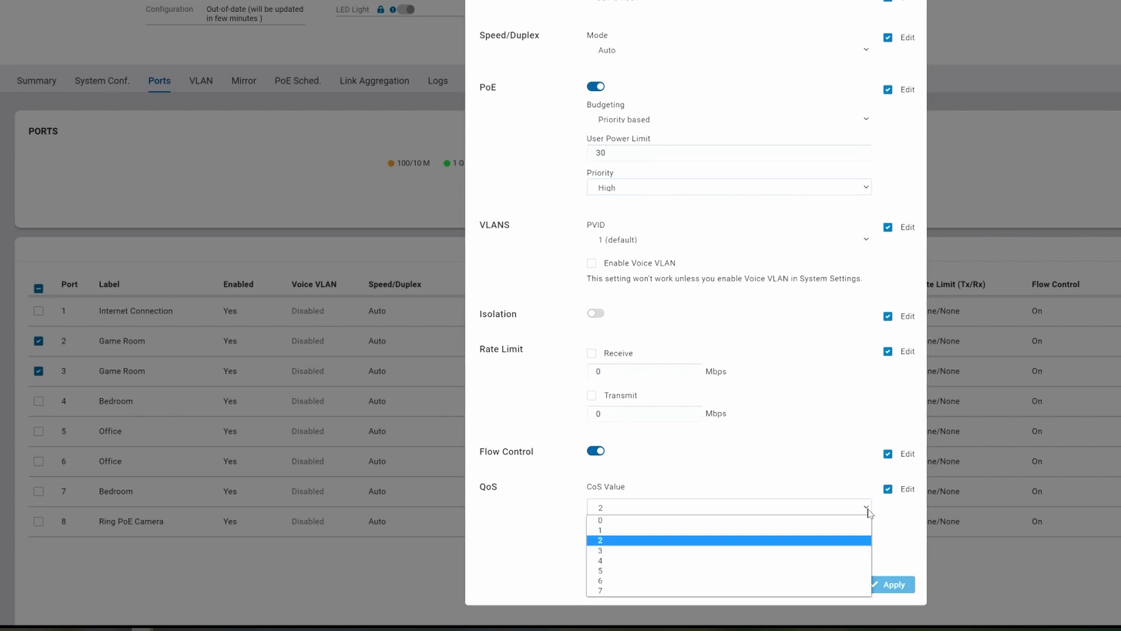
left_click(839, 530)
left_click(881, 584)
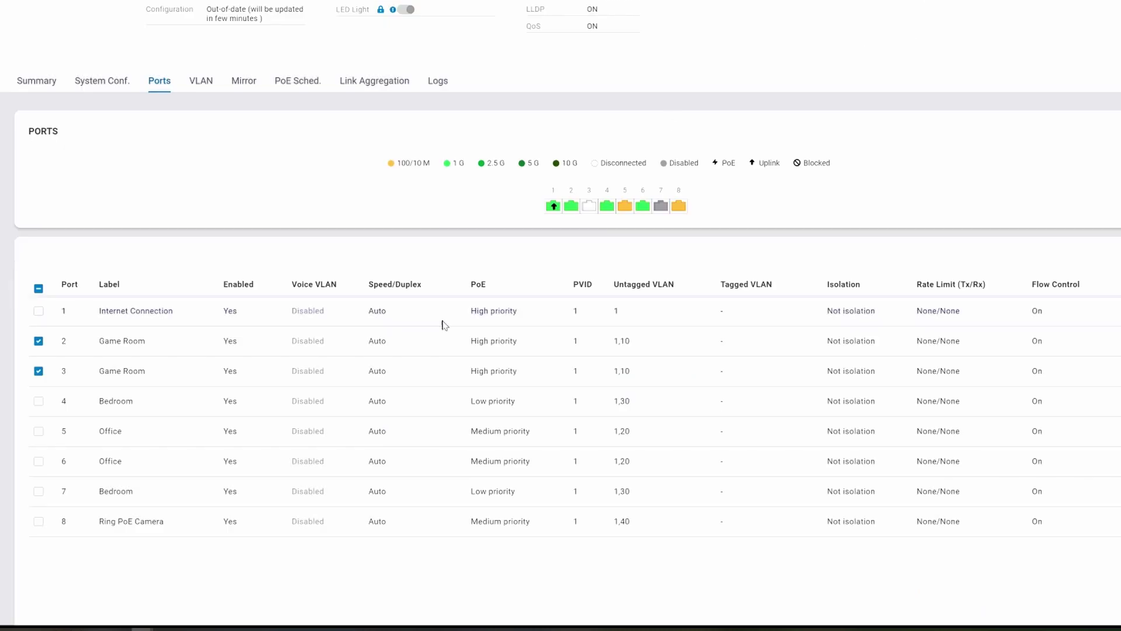
Disable Bedroom port 7 through its port settings
left_click(39, 342)
left_click(38, 371)
left_click(38, 493)
left_click(956, 230)
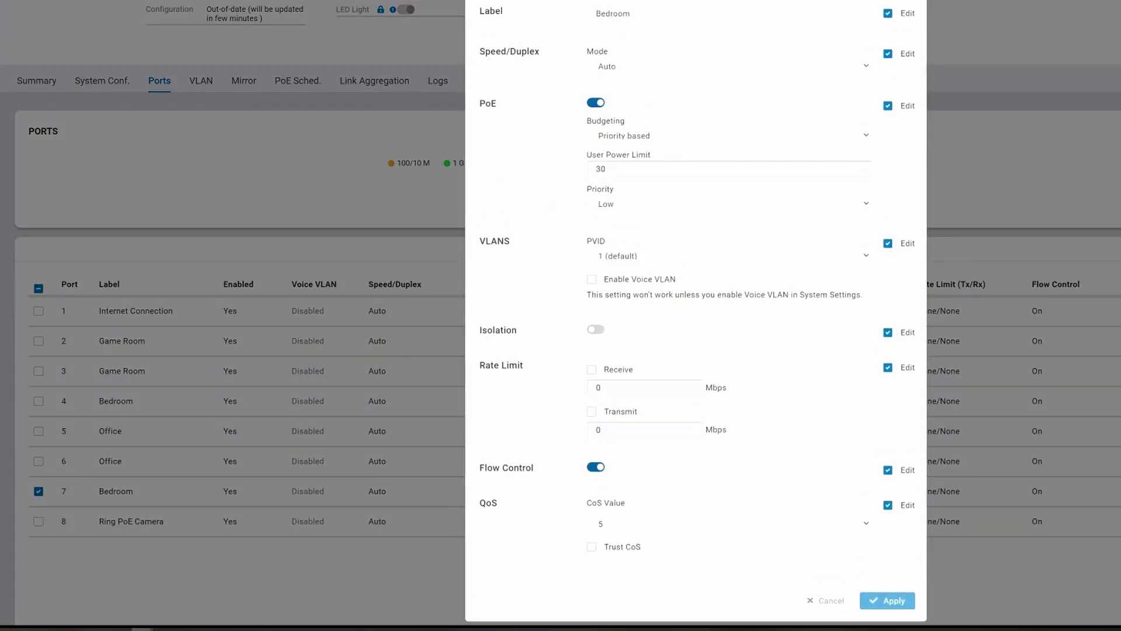
left_click(894, 601)
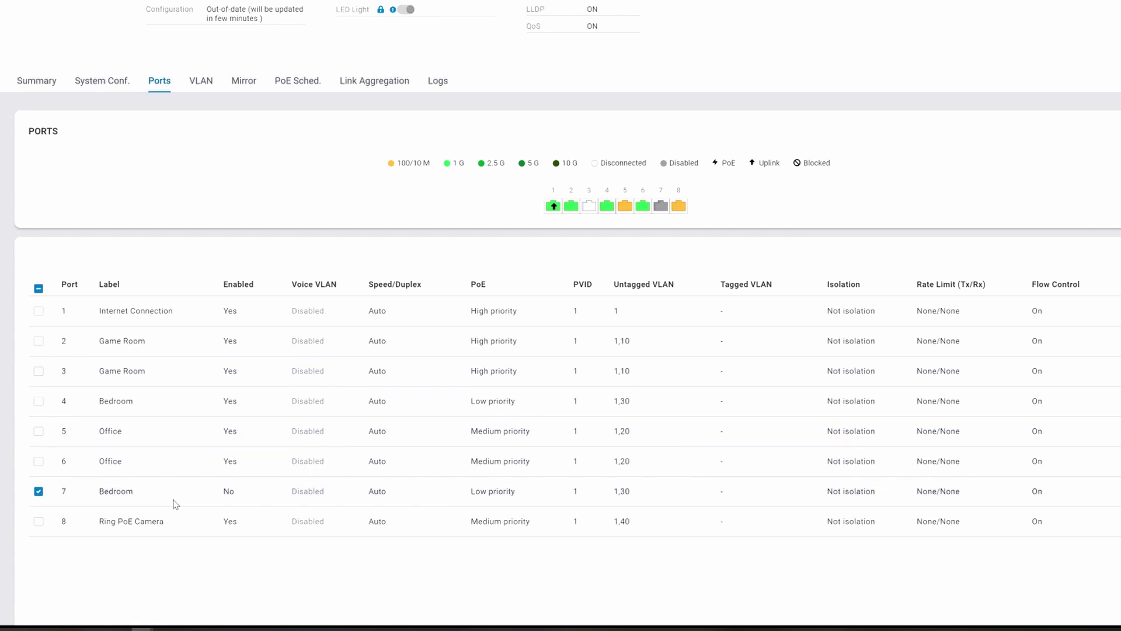
Re-enable port 7 so it shows Enabled Yes again
left_click(38, 493)
left_click(38, 492)
left_click(1083, 133)
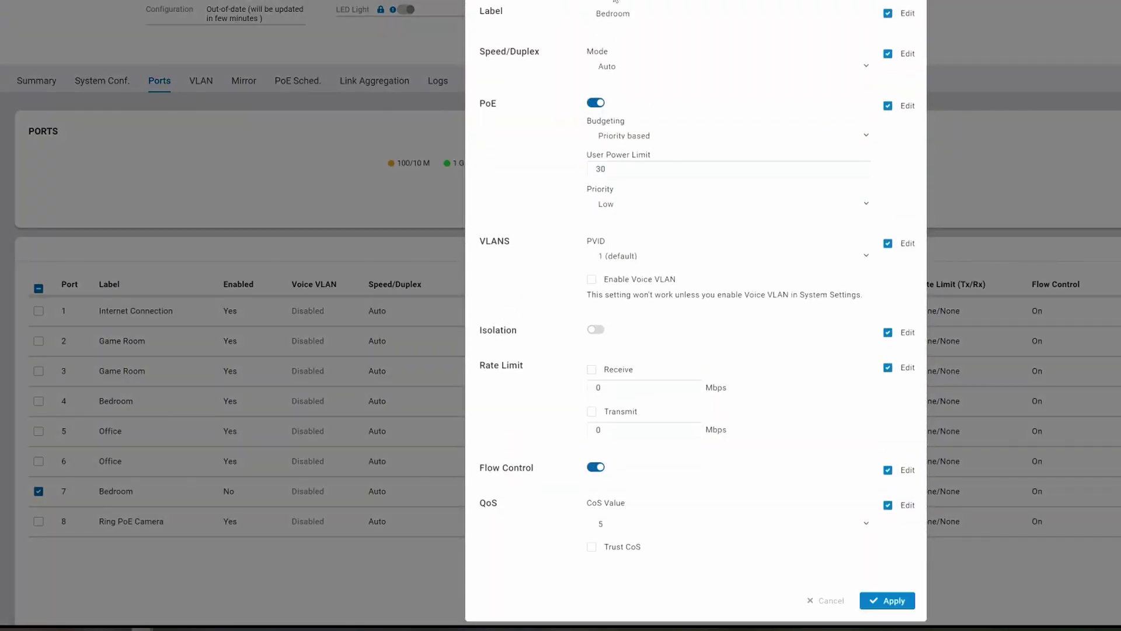
left_click(894, 599)
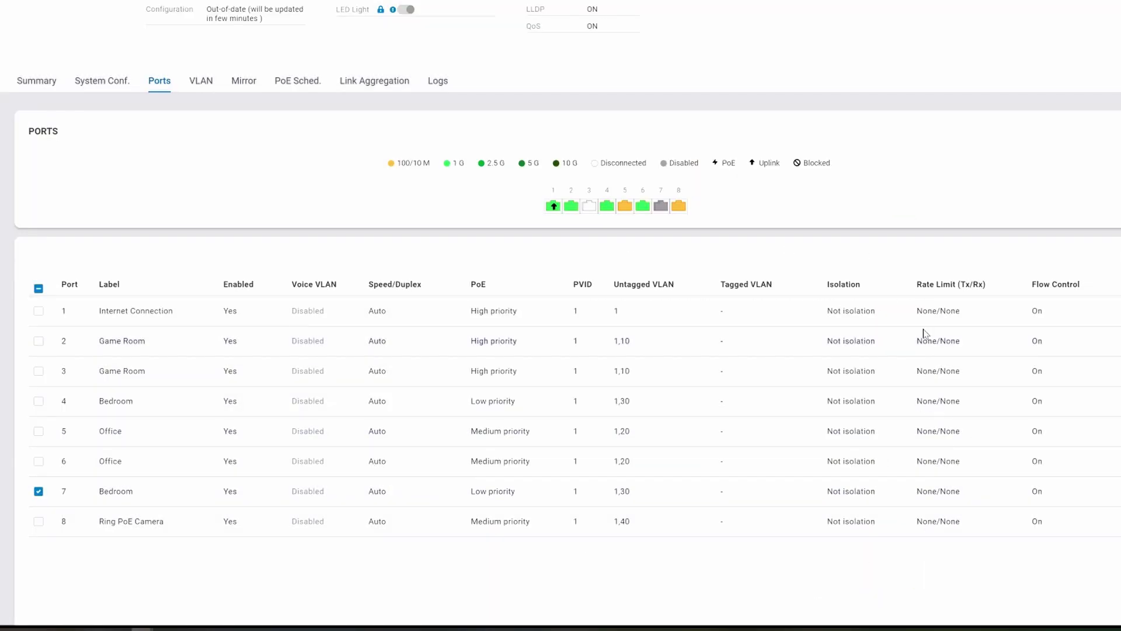